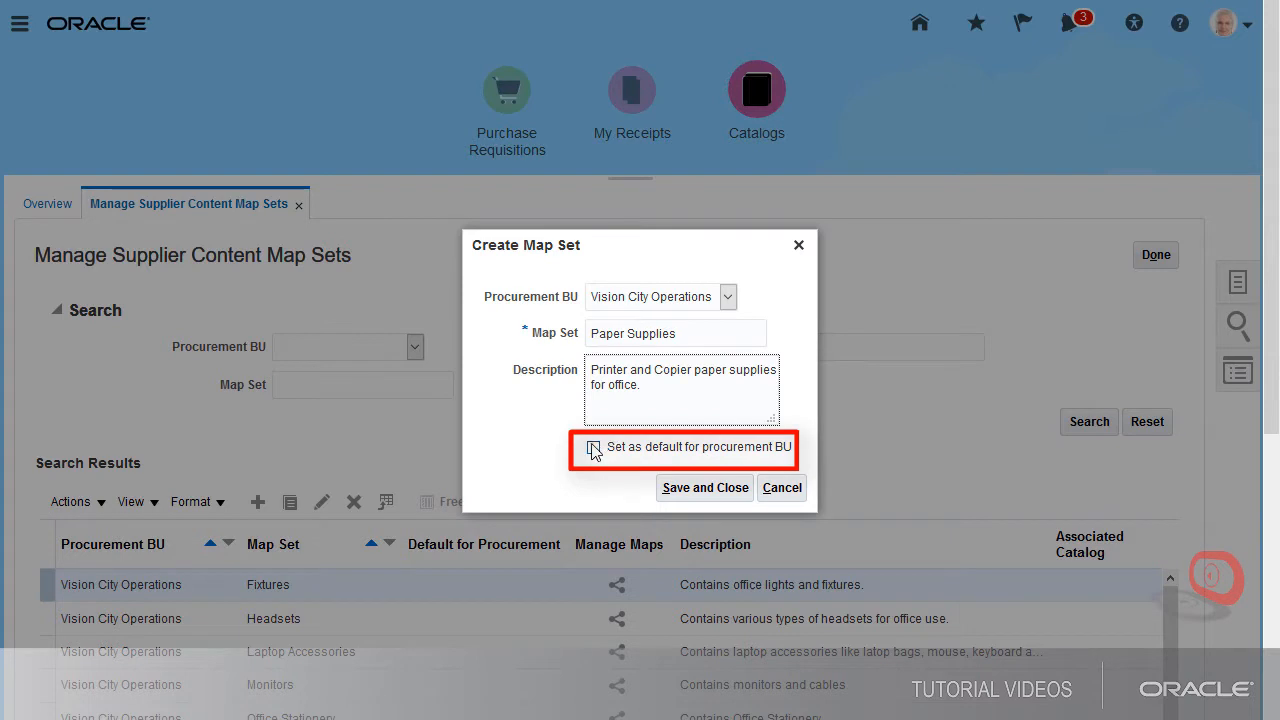
Set the Paper Supplies map set as default for the procurement BU and save it.
{"action": "left_click", "coordinate": [593, 448]}
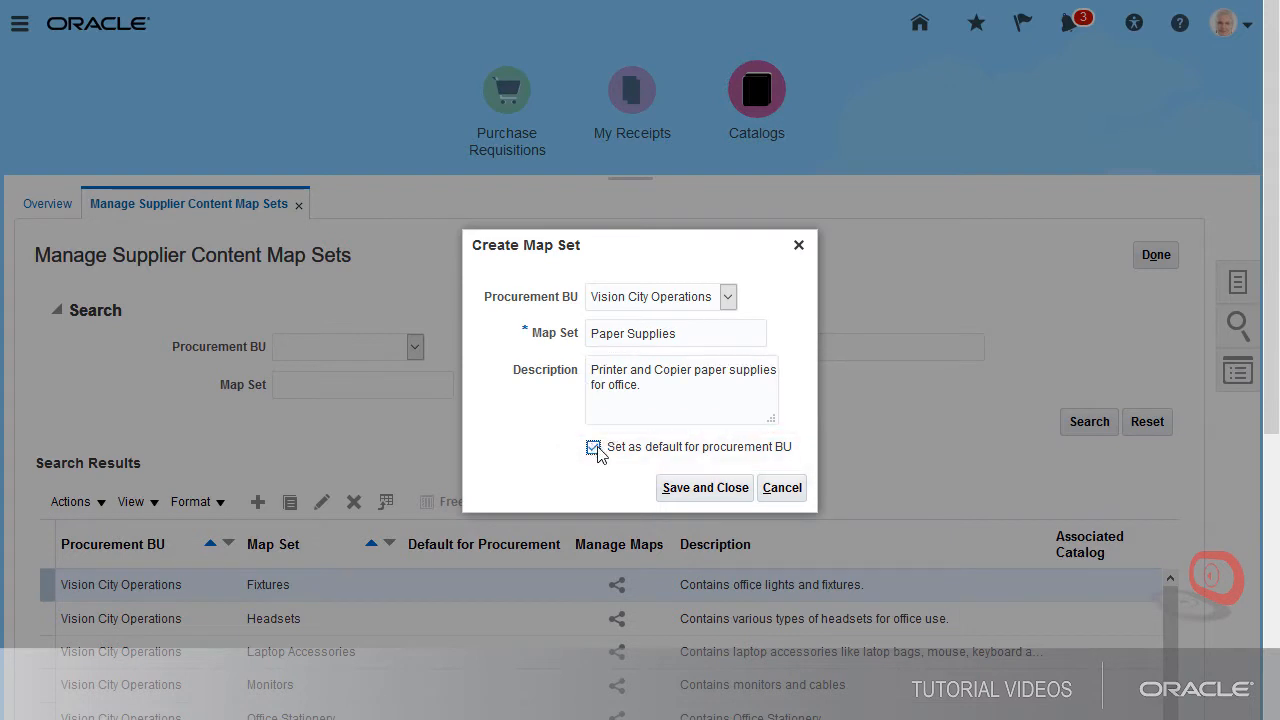
{"action": "left_click", "coordinate": [702, 490]}
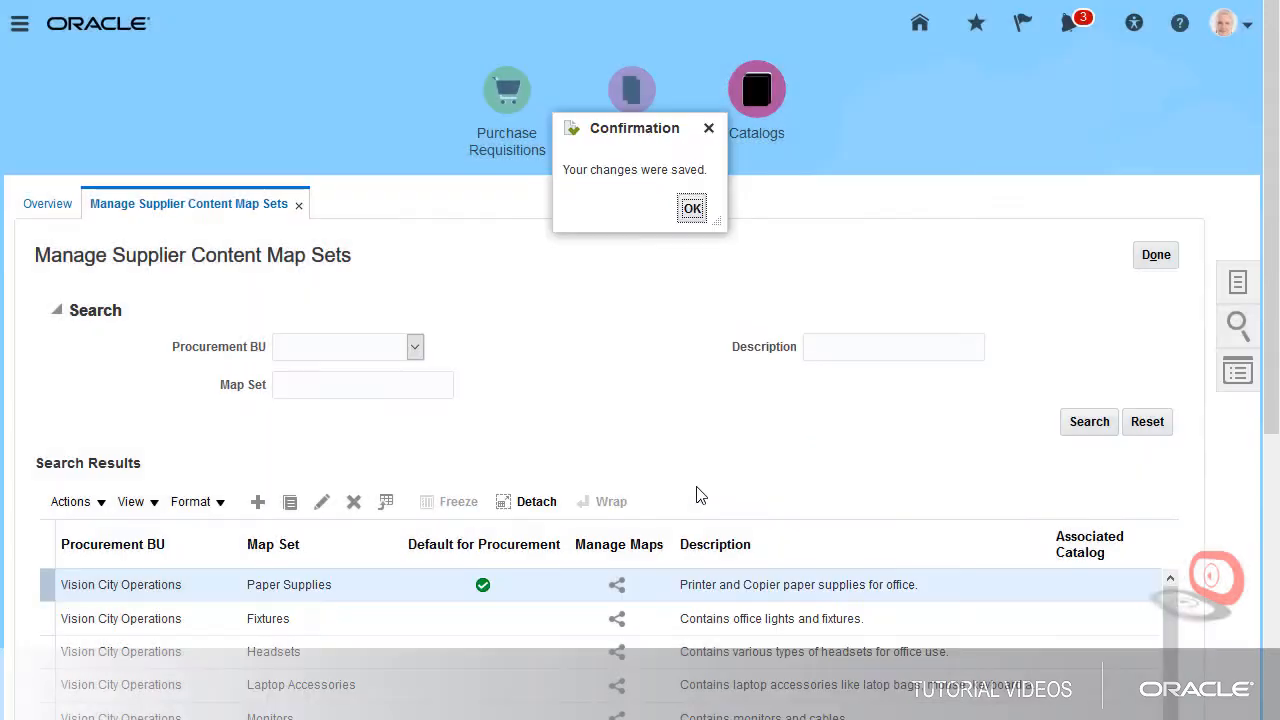
{"action": "left_click", "coordinate": [690, 208]}
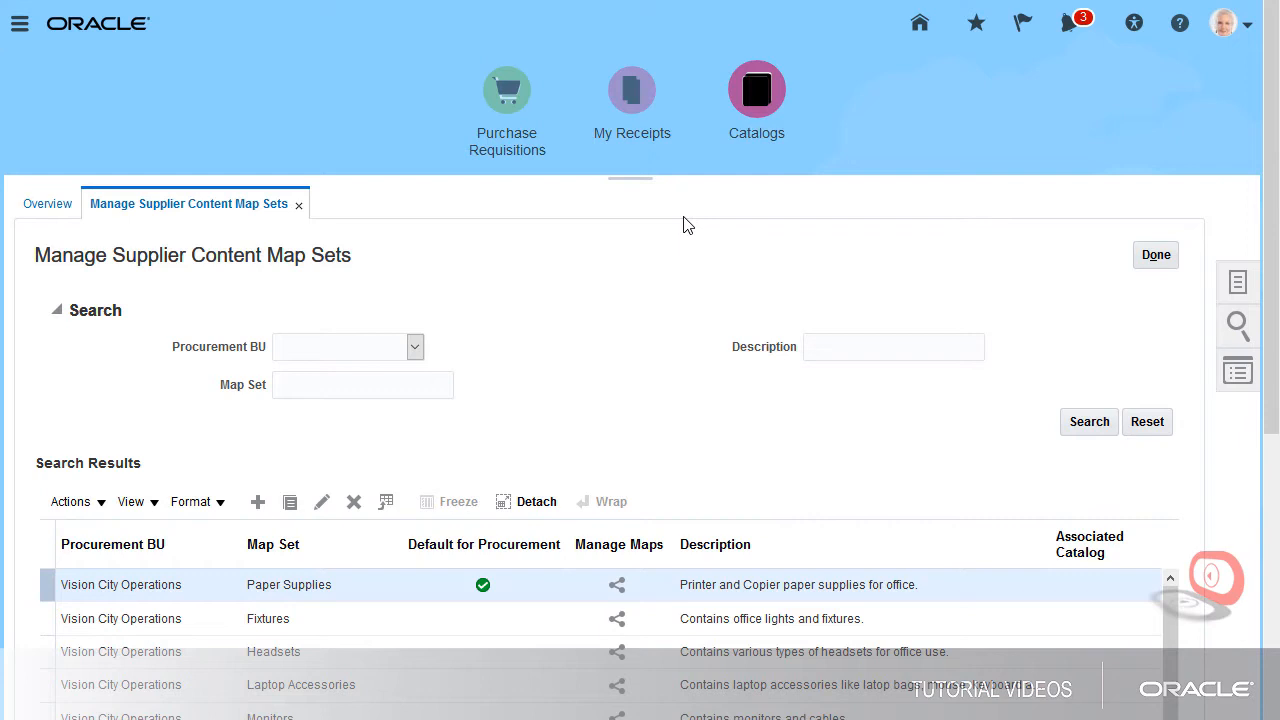
Create a Category map for the Paper Supplies map set and open its workbook in Excel.
{"action": "left_click", "coordinate": [617, 584]}
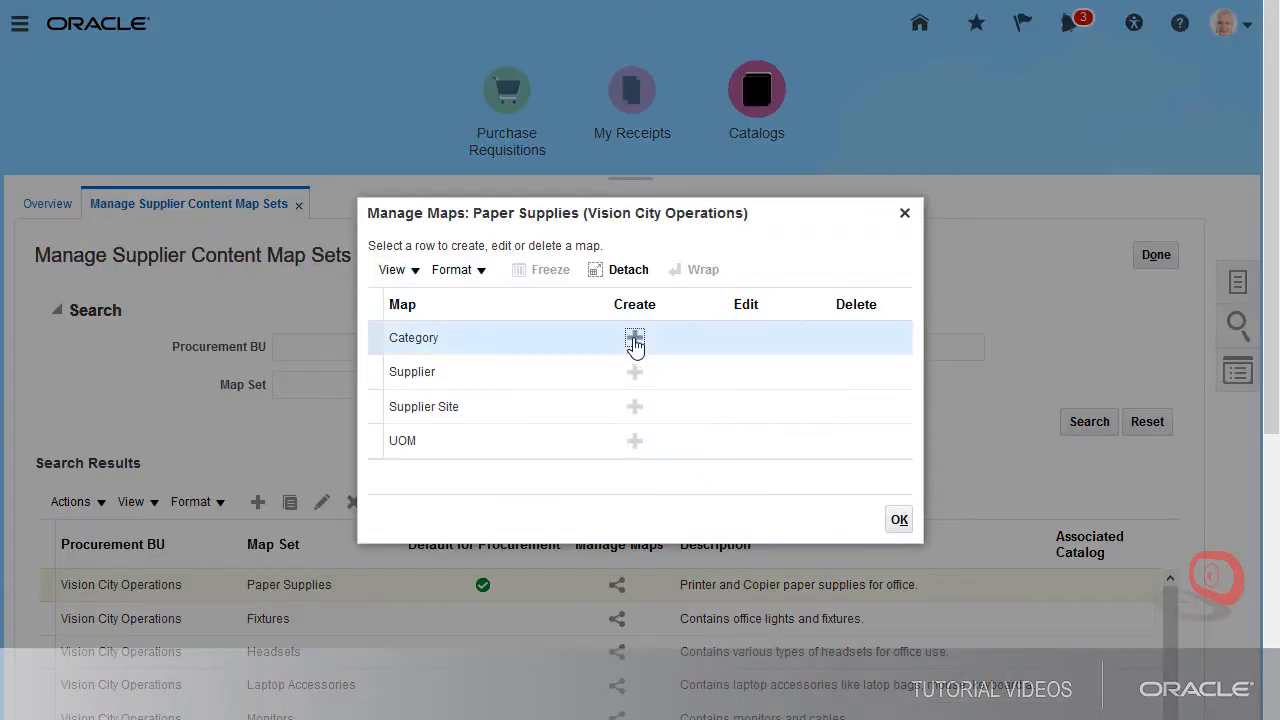
{"action": "left_click", "coordinate": [634, 340]}
{"action": "left_click", "coordinate": [900, 460]}
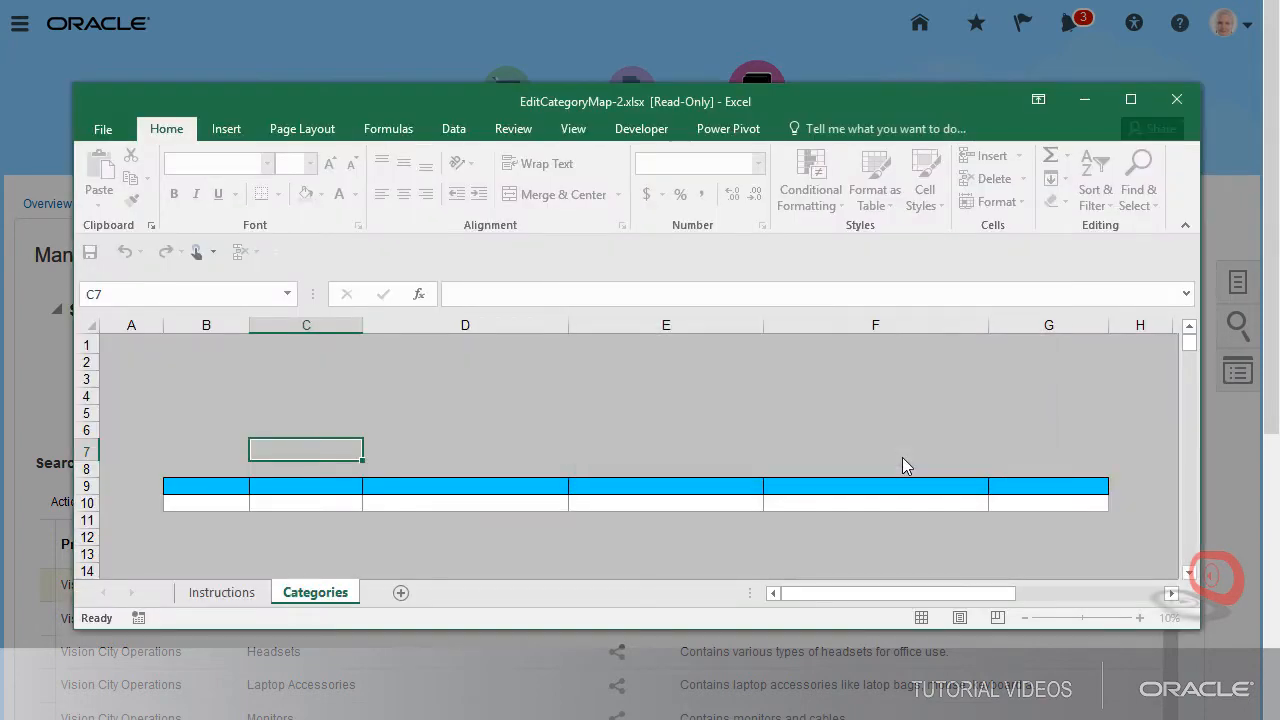
Sign in to Oracle Applications Cloud with the user ID and account password.
{"action": "left_click", "coordinate": [636, 322]}
{"action": "type", "text": "********"}
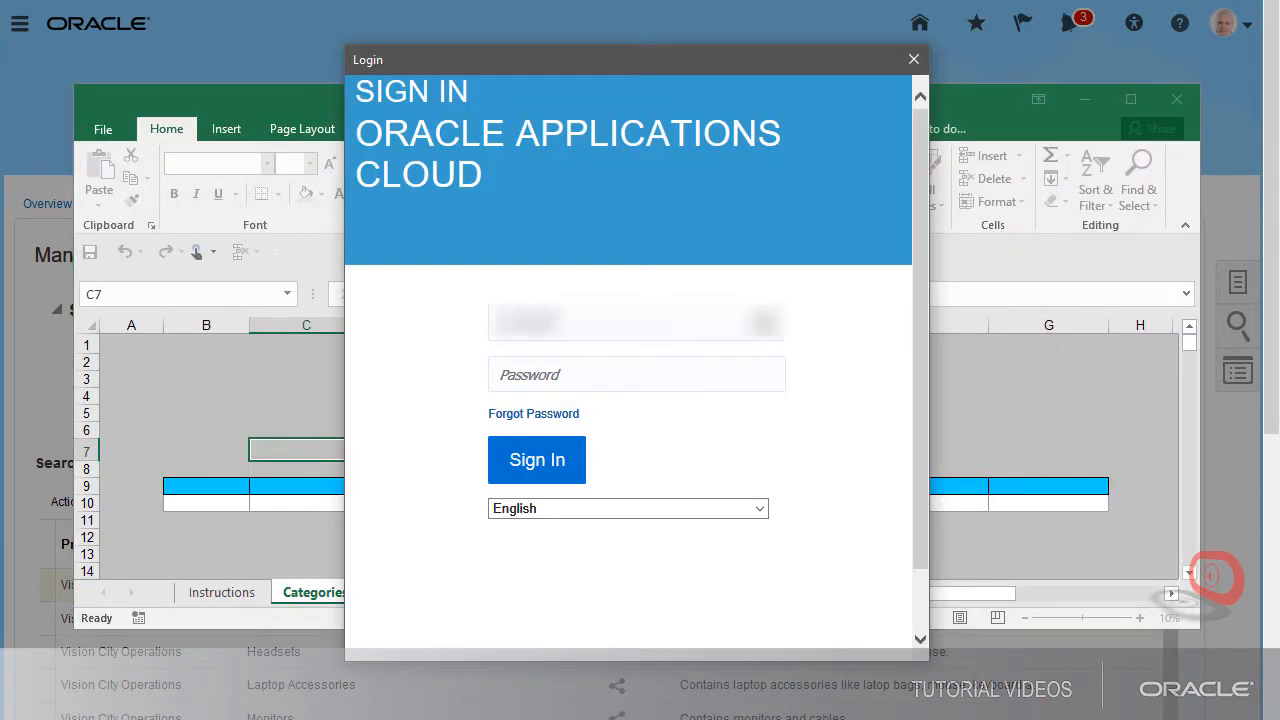
{"action": "key", "text": "Tab"}
{"action": "type", "text": "*********"}
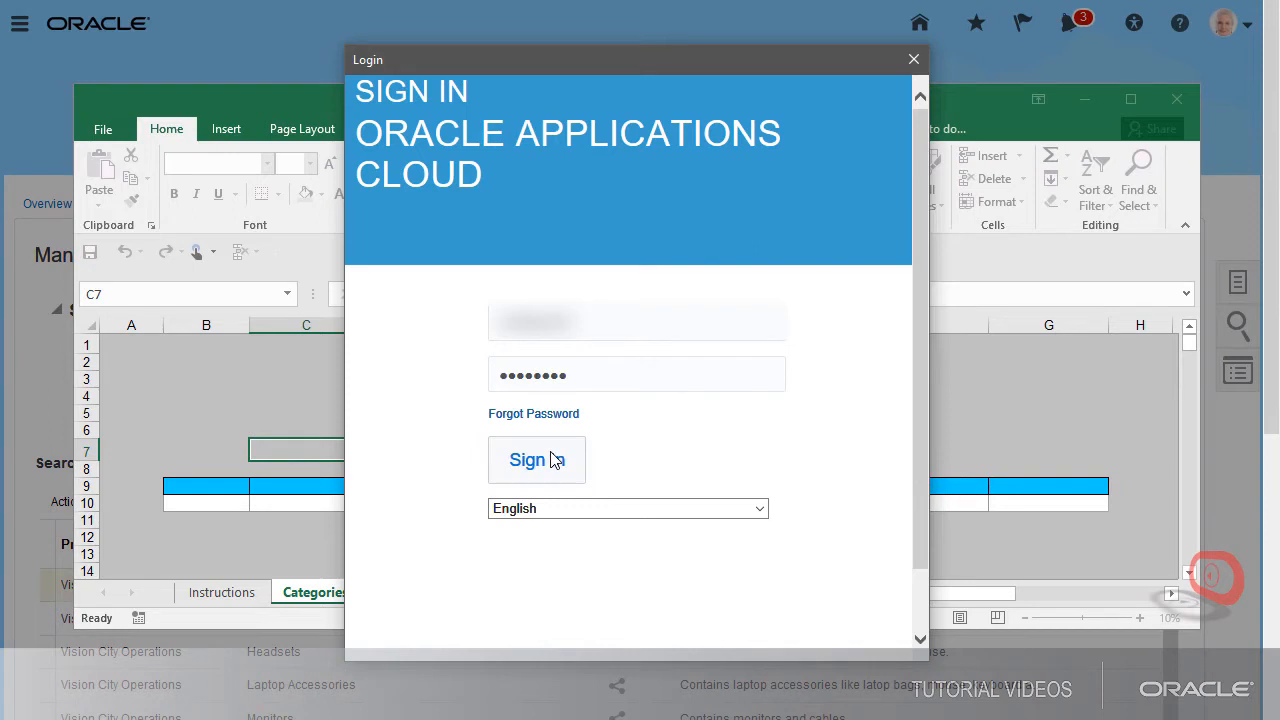
{"action": "left_click", "coordinate": [537, 459]}
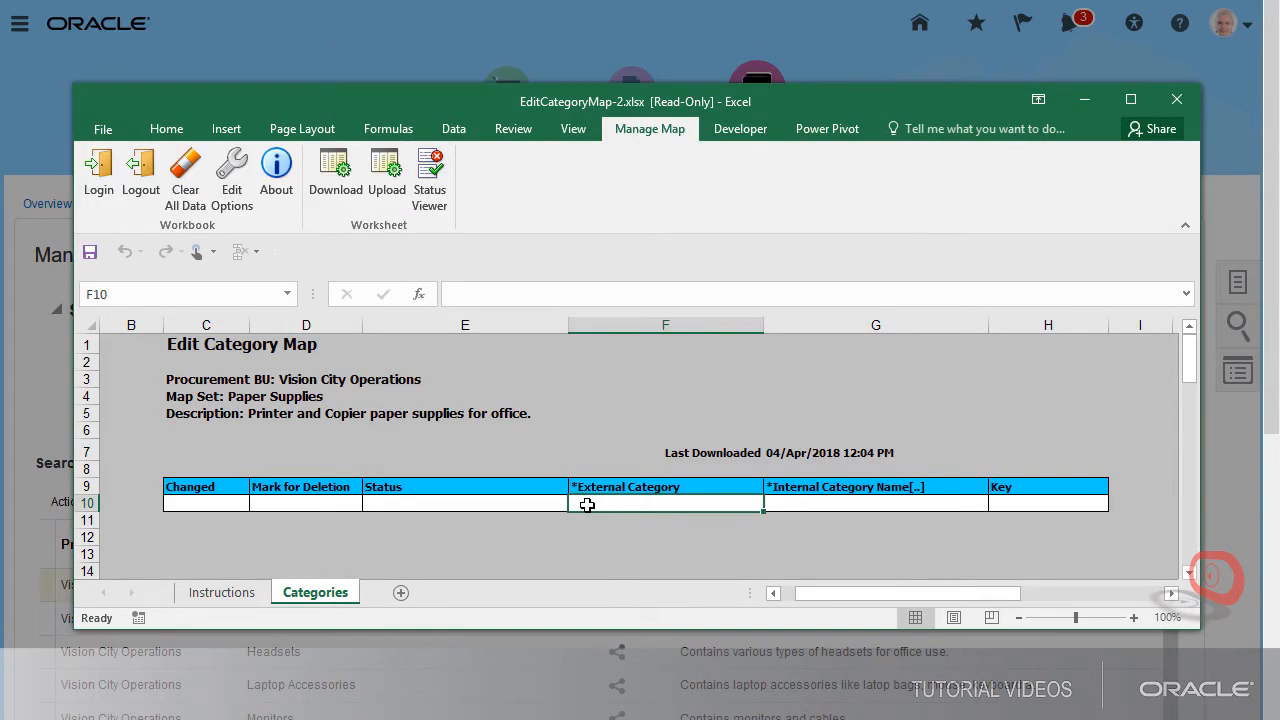
Enter A4 Size Printer Paper as the external category in row 10.
{"action": "type", "text": "A$"}
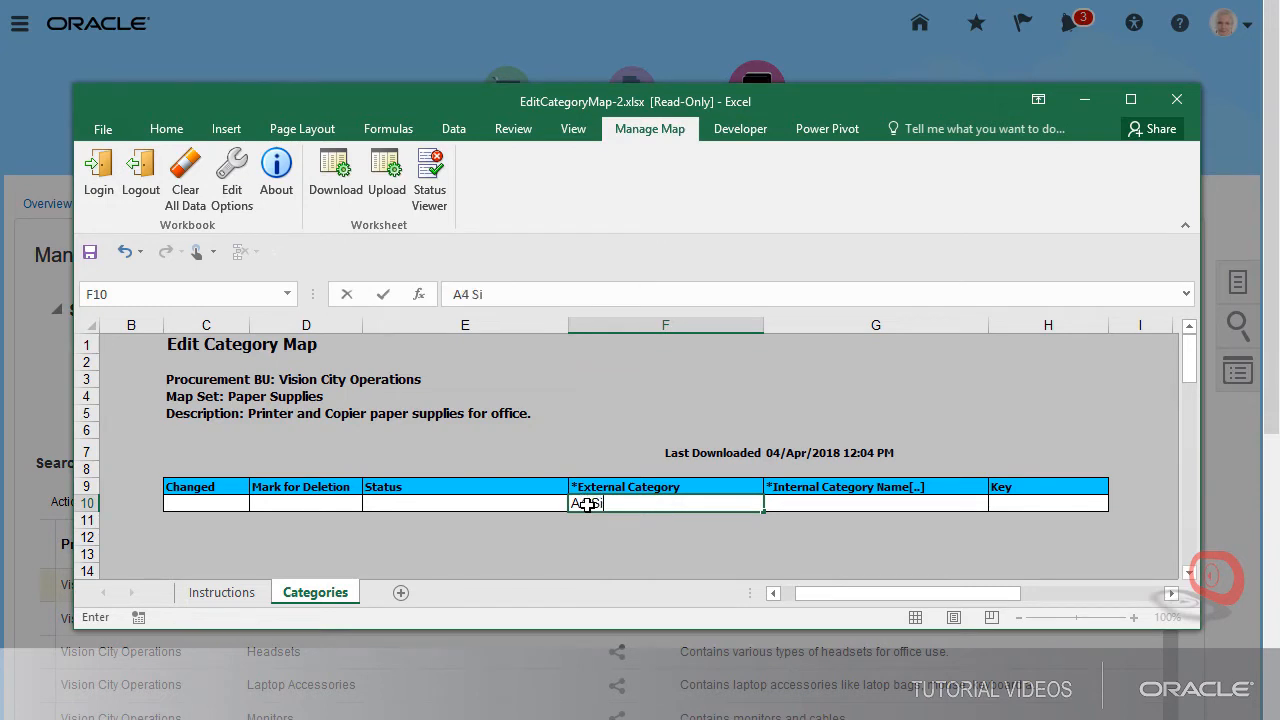
{"action": "type", "text": " Size Printer Pap"}
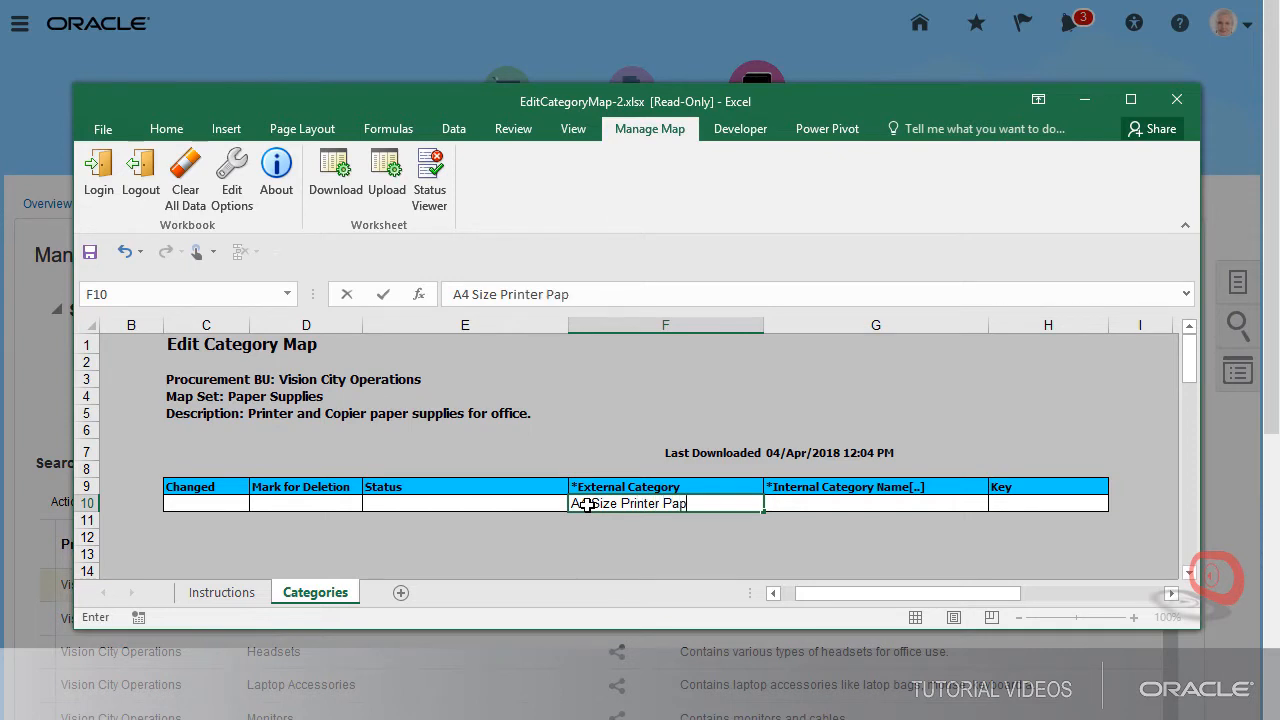
{"action": "type", "text": "er"}
{"action": "key", "text": "Tab"}
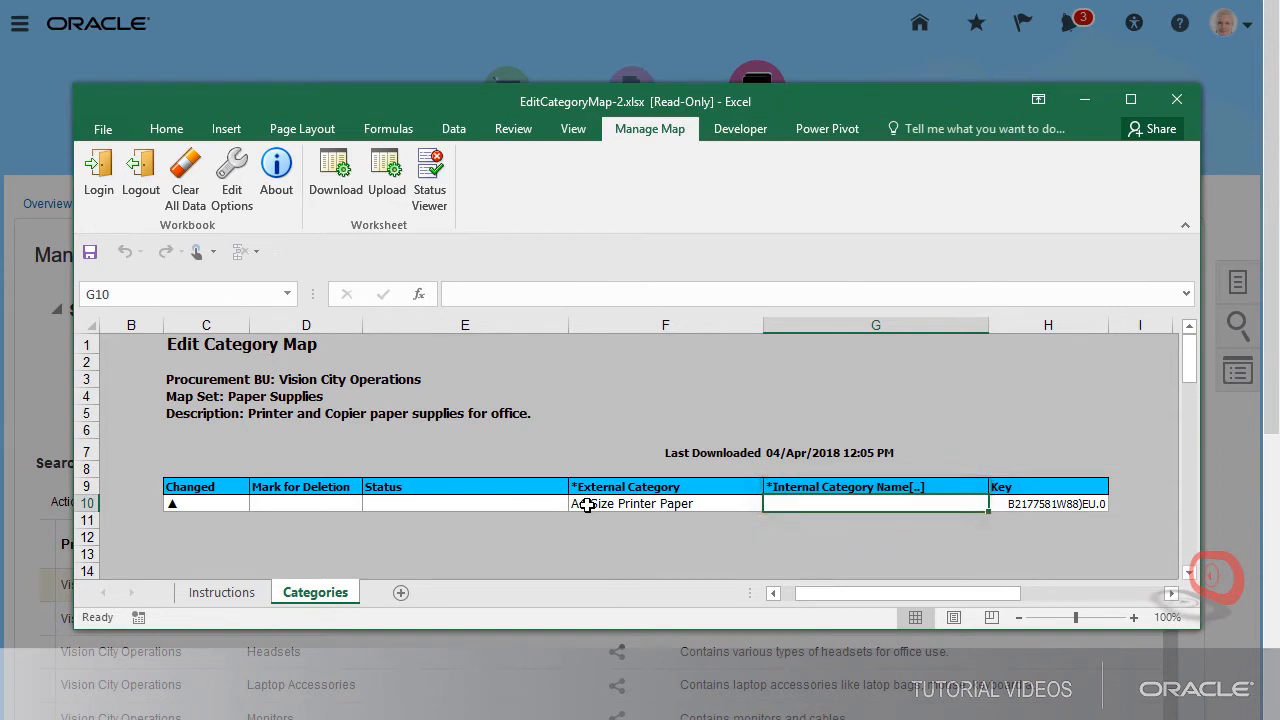
Search the internal categories for Office% and assign Office Supplies as row 10's internal category name.
{"action": "double_click", "coordinate": [810, 504]}
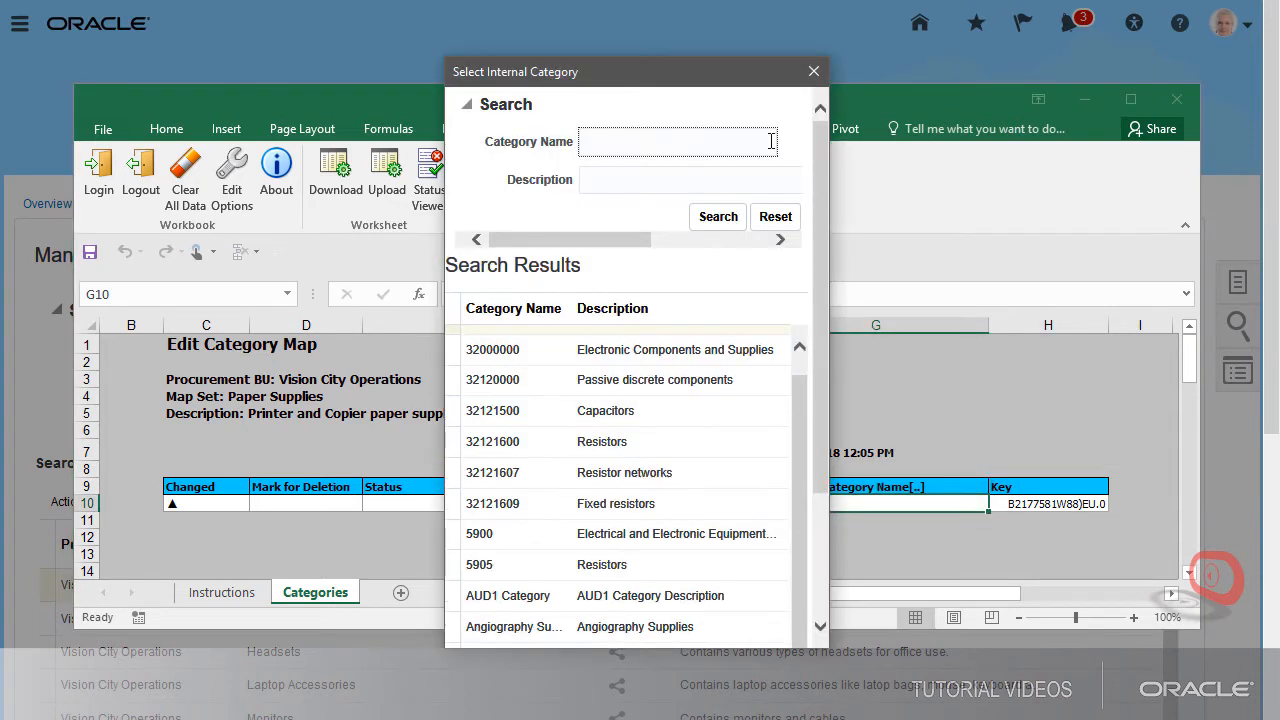
{"action": "left_click", "coordinate": [770, 142]}
{"action": "type", "text": "Office%"}
{"action": "left_click", "coordinate": [716, 216]}
{"action": "left_click", "coordinate": [723, 346]}
{"action": "left_click", "coordinate": [748, 381]}
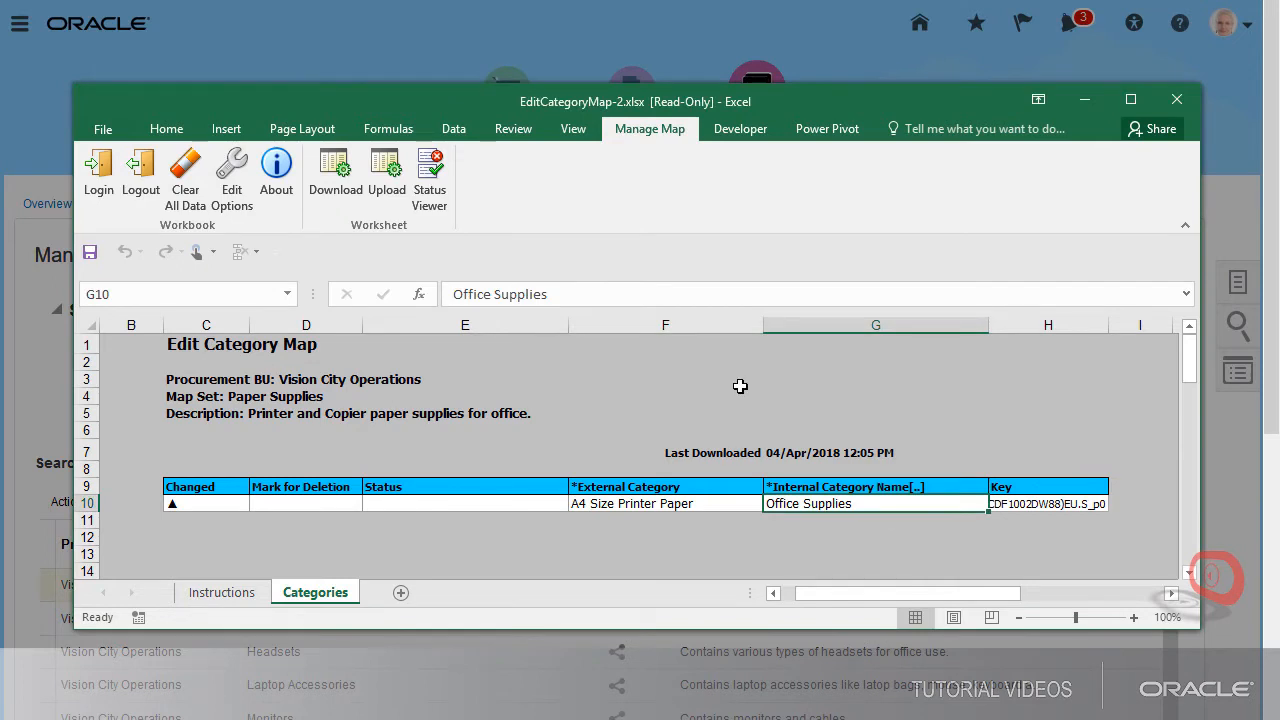
Insert a new category row at row 11, below the A4 Size Printer Paper entry.
{"action": "left_click", "coordinate": [88, 524]}
{"action": "right_click", "coordinate": [179, 520]}
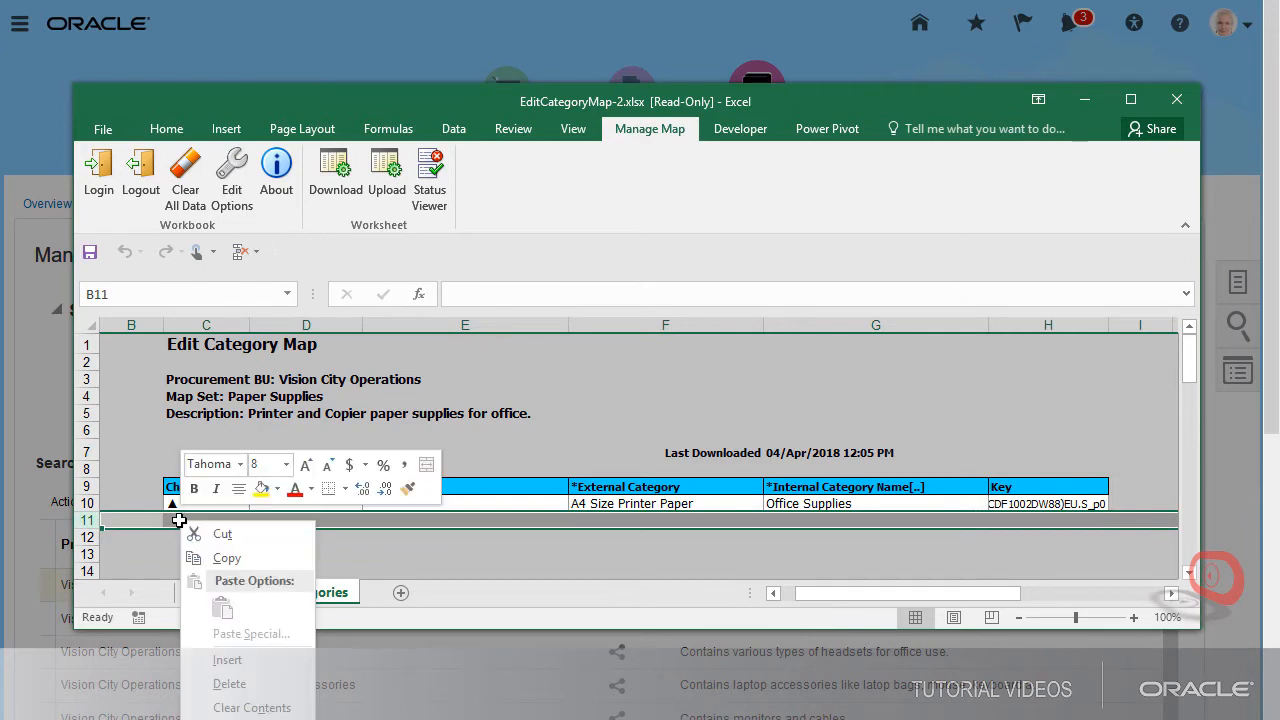
{"action": "left_click", "coordinate": [262, 661]}
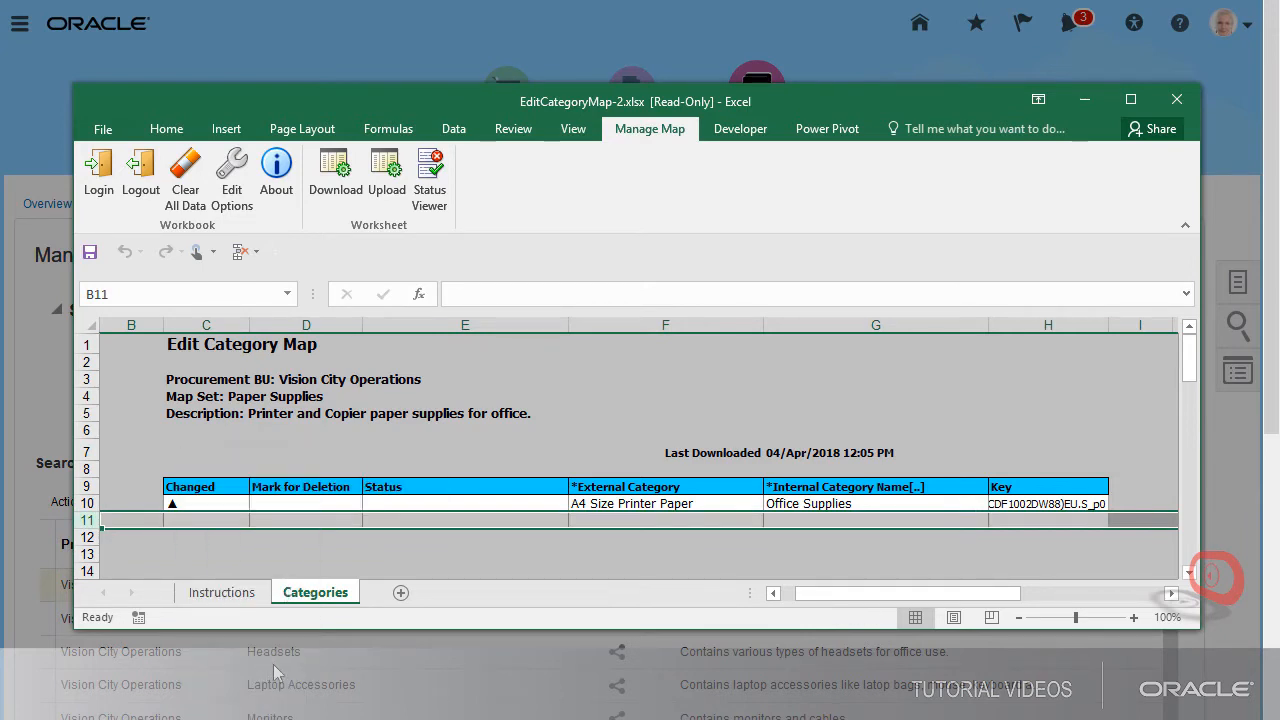
Fill row 11 with external category A5 Size Printer Paper and internal category name Office Supplies.
{"action": "left_click", "coordinate": [585, 524]}
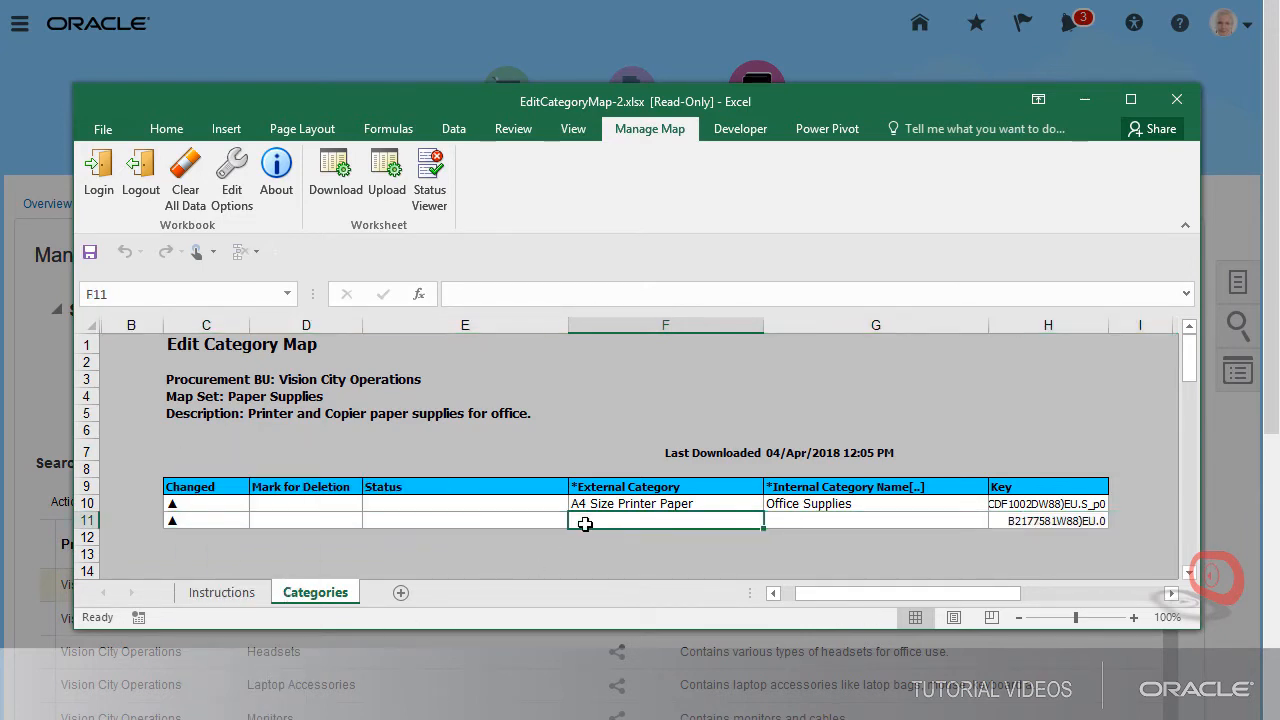
{"action": "type", "text": "A4 Size Printer Paper"}
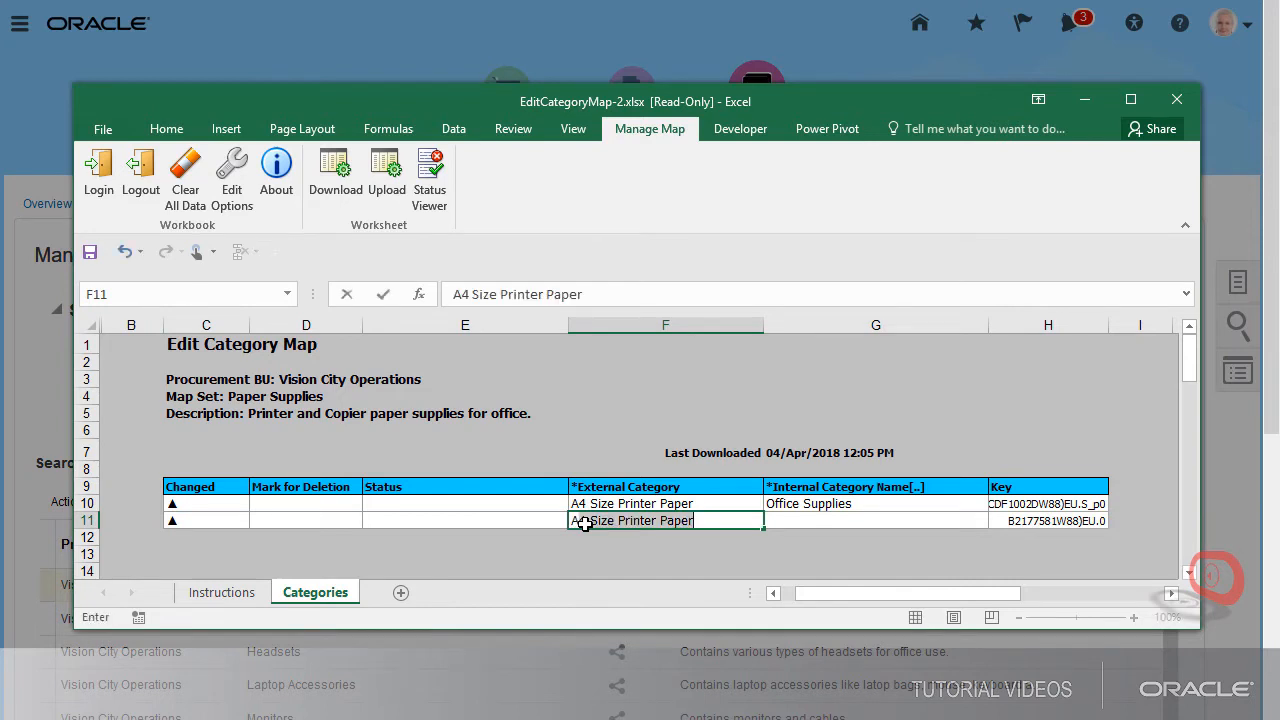
{"action": "key", "text": "Tab"}
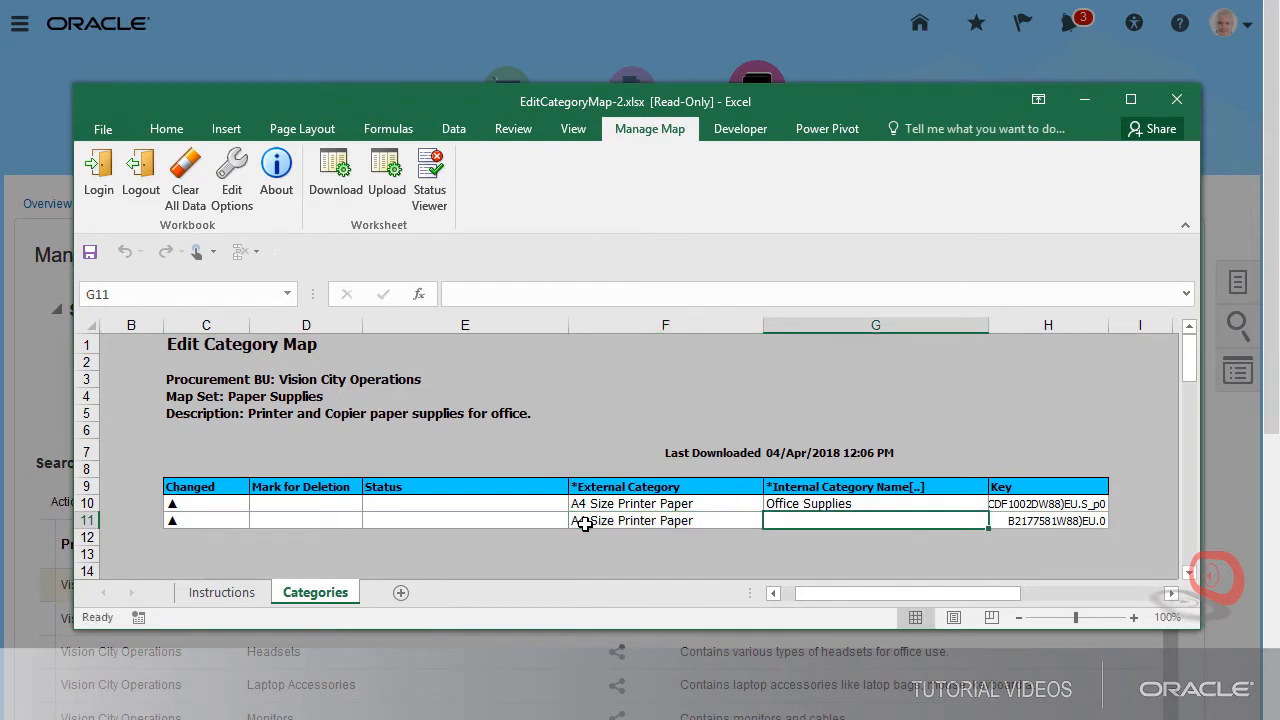
{"action": "left_click", "coordinate": [585, 524]}
{"action": "double_click", "coordinate": [581, 524]}
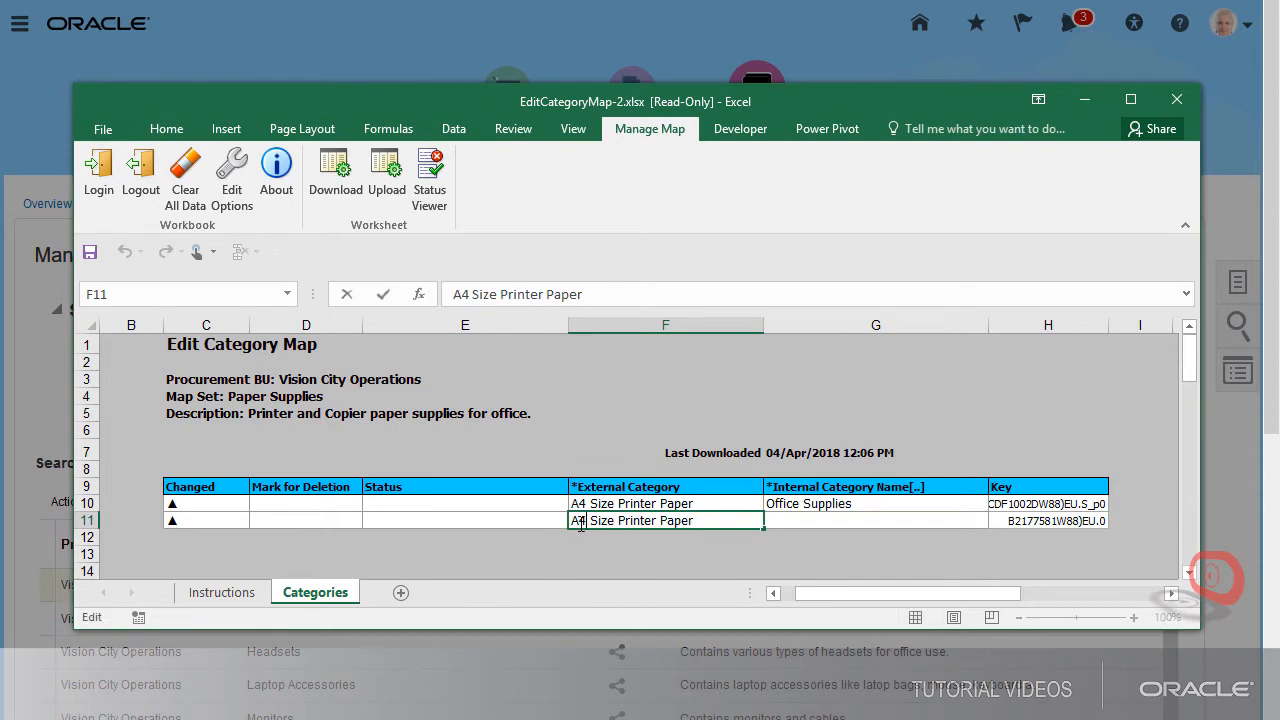
{"action": "left_click_drag", "start_coordinate": [580, 523], "coordinate": [587, 522]}
{"action": "type", "text": "5"}
{"action": "left_click", "coordinate": [806, 521]}
{"action": "type", "text": "Office Supplies"}
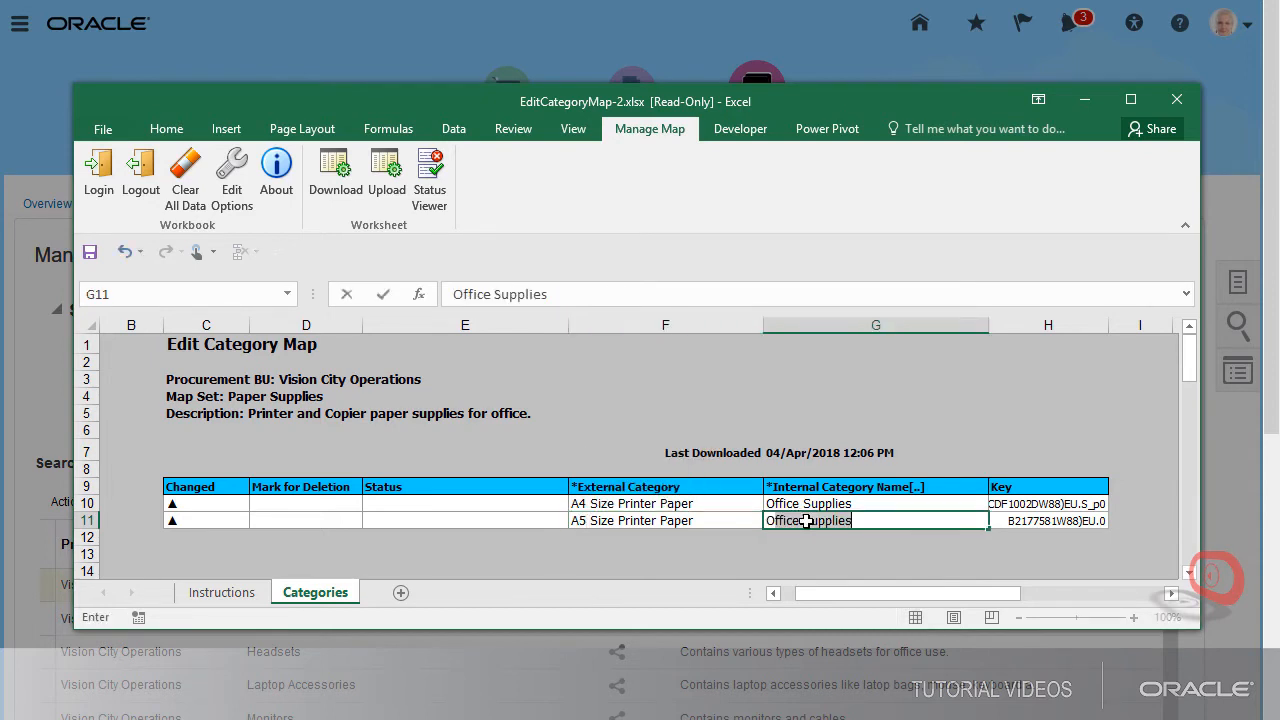
{"action": "key", "text": "Return"}
Insert row 12 with external category A4 Size Copier Paper and internal category name Office Supplies.
{"action": "left_click", "coordinate": [122, 539]}
{"action": "right_click", "coordinate": [122, 539]}
{"action": "left_click", "coordinate": [160, 672]}
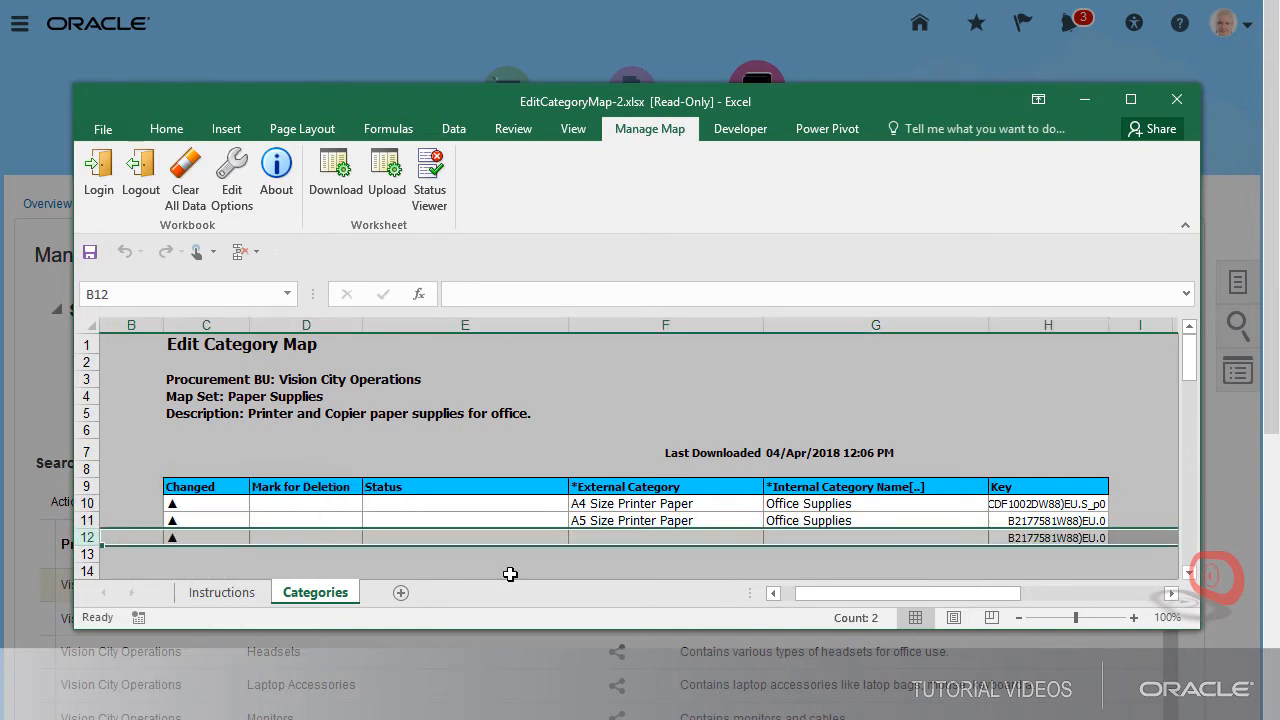
{"action": "left_click", "coordinate": [606, 537]}
{"action": "type", "text": "A4"}
{"action": "type", "text": " Size Copier Paper"}
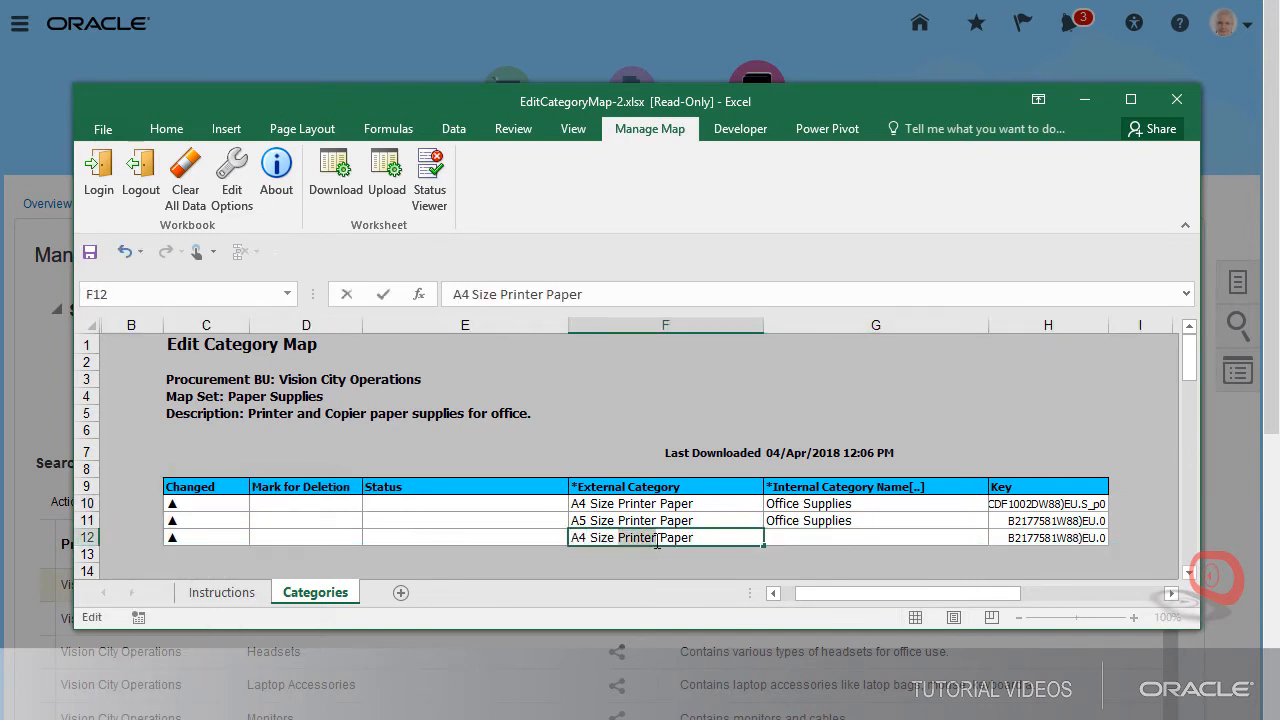
{"action": "key", "text": "Return"}
Insert a new category row at row 13, below the A4 Size Copier Paper entry.
{"action": "left_click", "coordinate": [126, 556]}
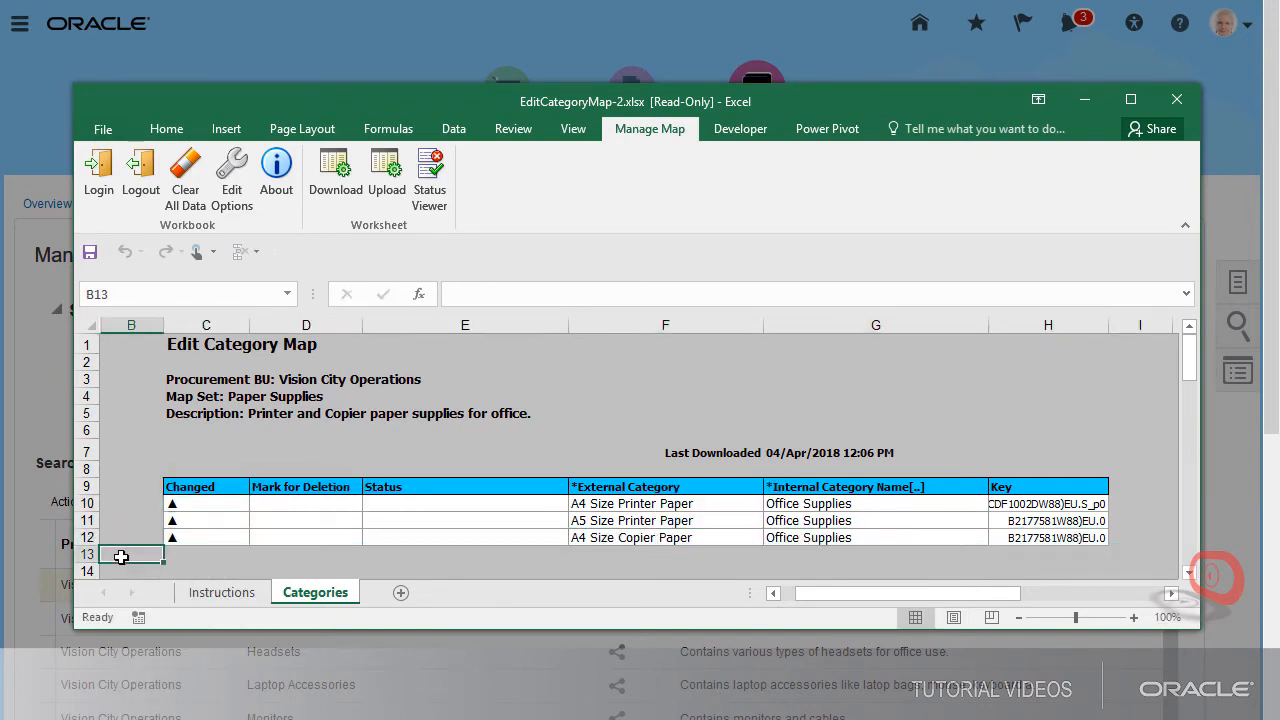
{"action": "left_click", "coordinate": [88, 554]}
{"action": "right_click", "coordinate": [132, 556]}
{"action": "left_click", "coordinate": [170, 689]}
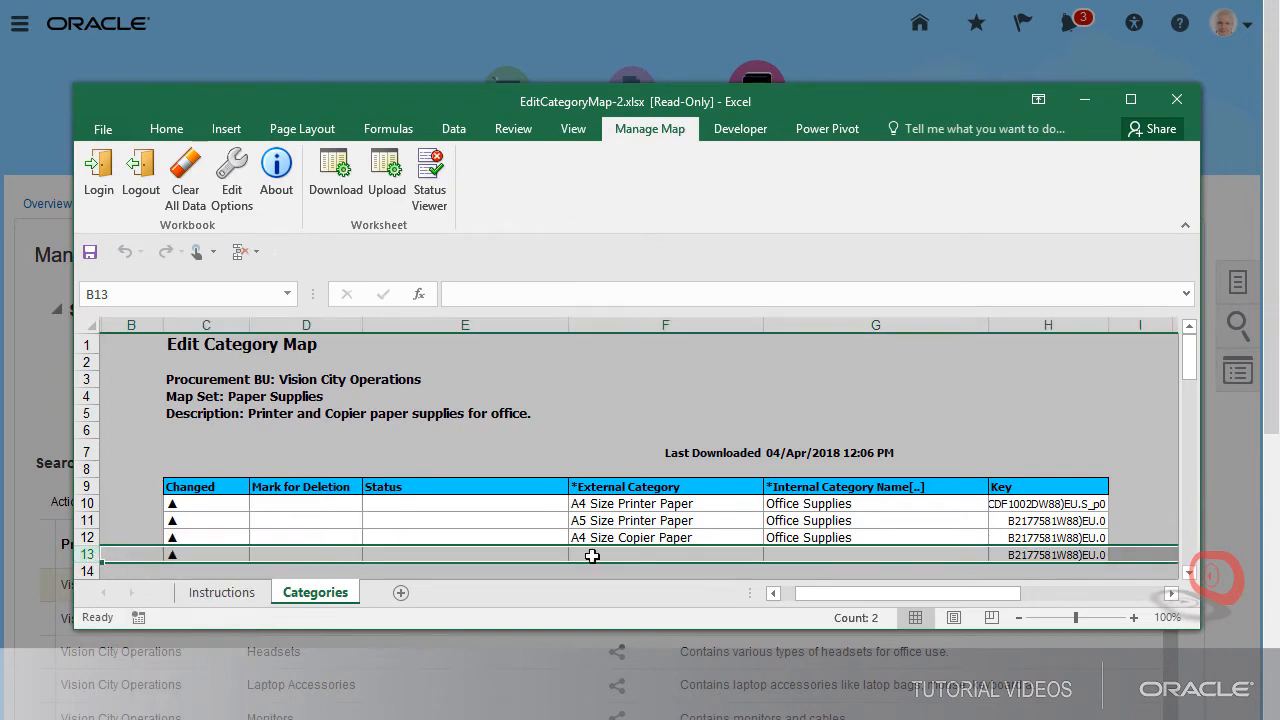
Fill row 13 with external category A5 Size Copier Paper and internal category name Office Supplies.
{"action": "left_click", "coordinate": [589, 556]}
{"action": "type", "text": "A5 Size Printer Paper"}
{"action": "double_click", "coordinate": [634, 551]}
{"action": "type", "text": "Copier Paper"}
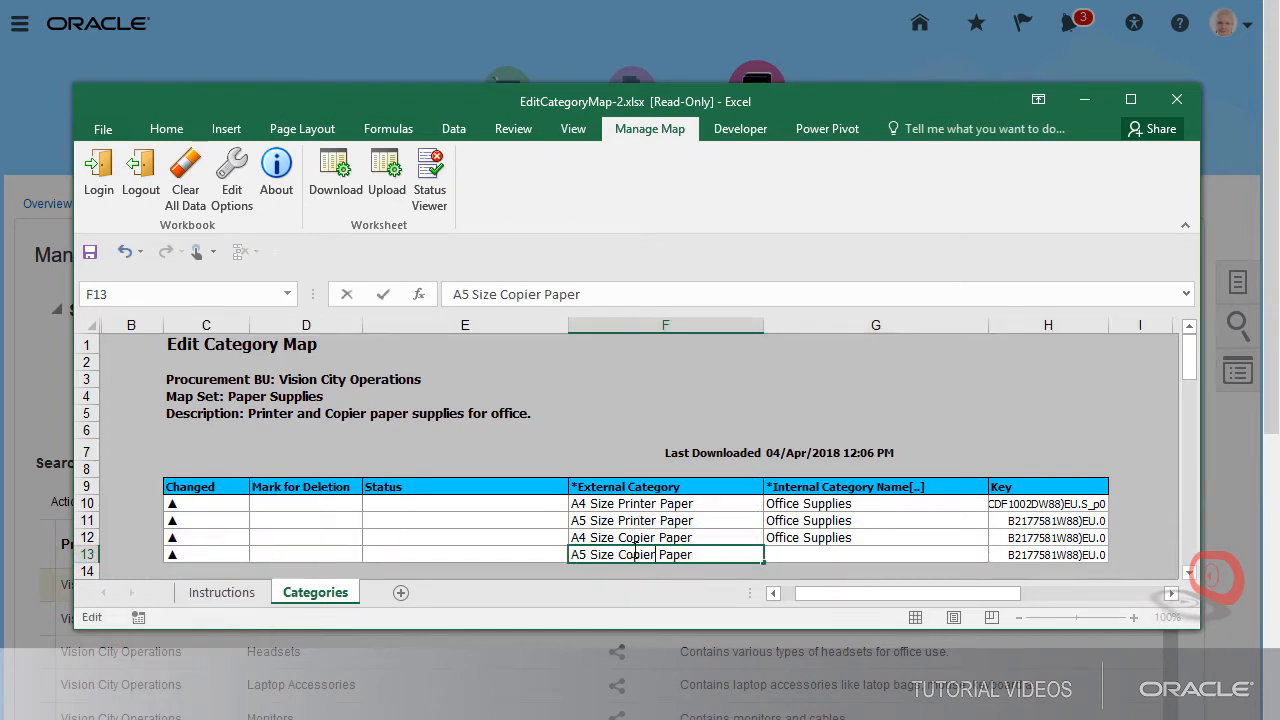
{"action": "left_click", "coordinate": [793, 554]}
{"action": "type", "text": "Office Supplies"}
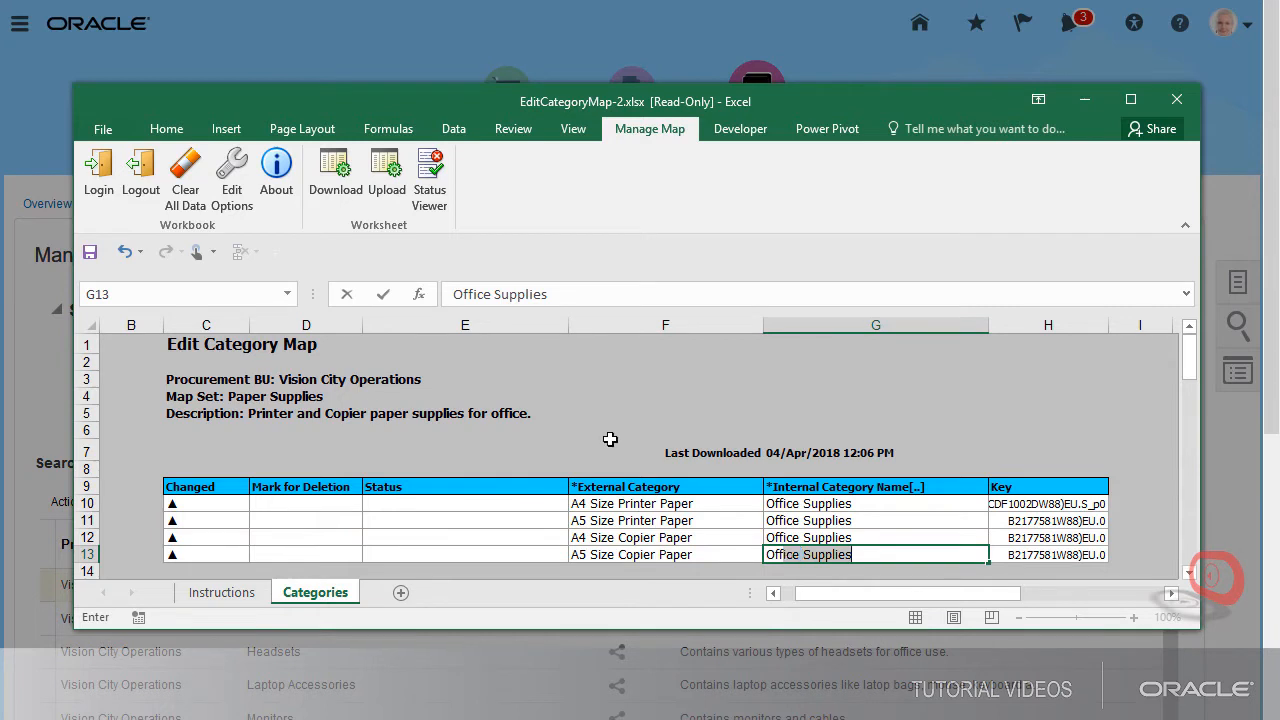
{"action": "left_click", "coordinate": [610, 446]}
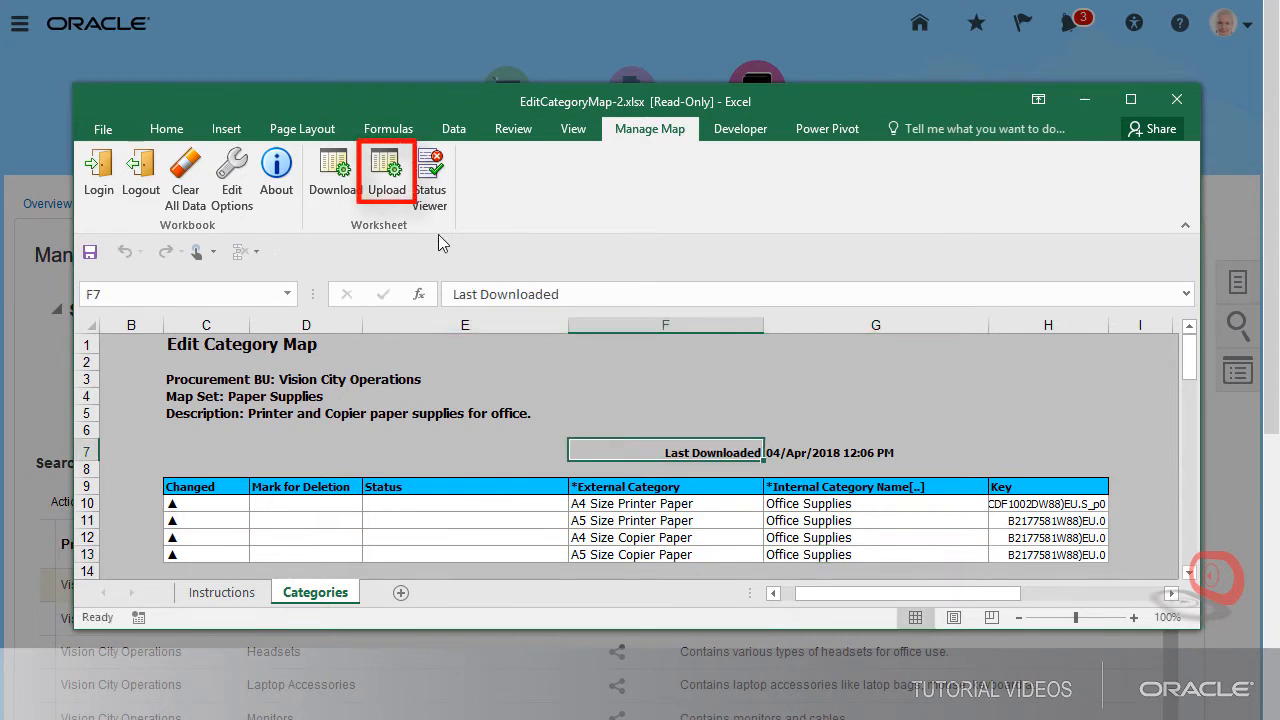
Upload the category rows with continue on failure enabled, and download the category map data into the worksheet.
{"action": "left_click", "coordinate": [392, 176]}
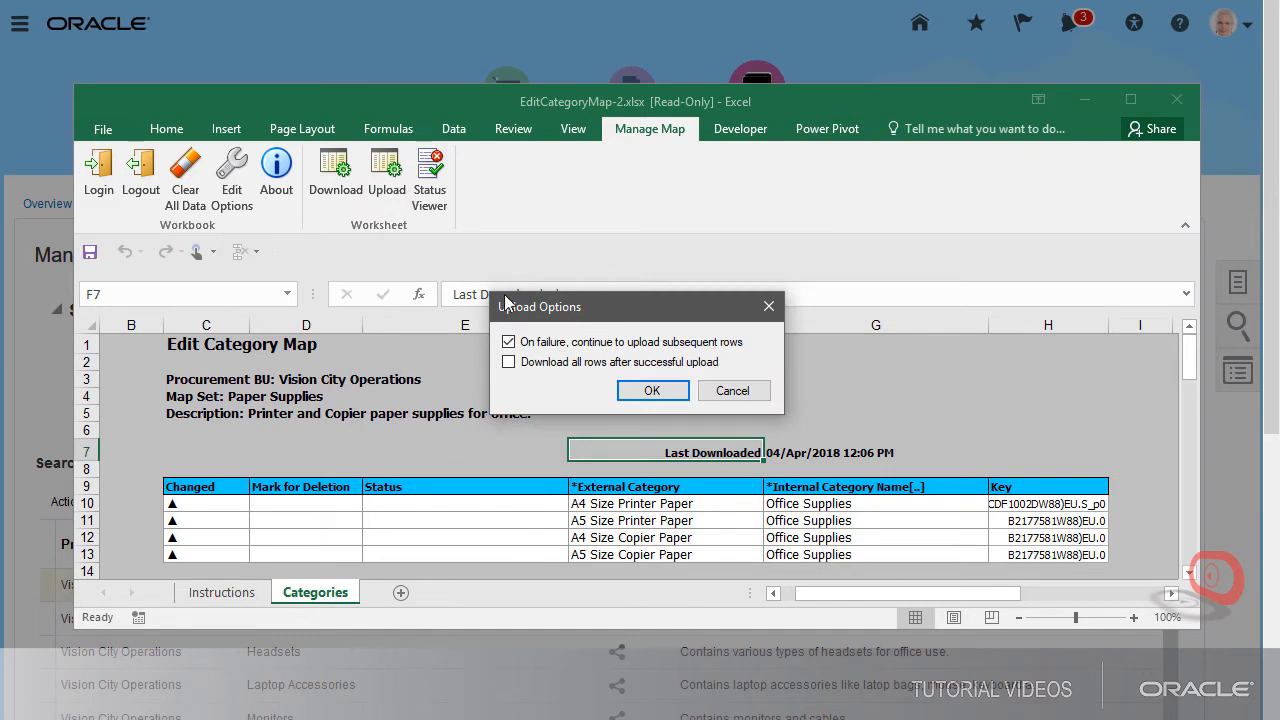
{"action": "left_click", "coordinate": [622, 391]}
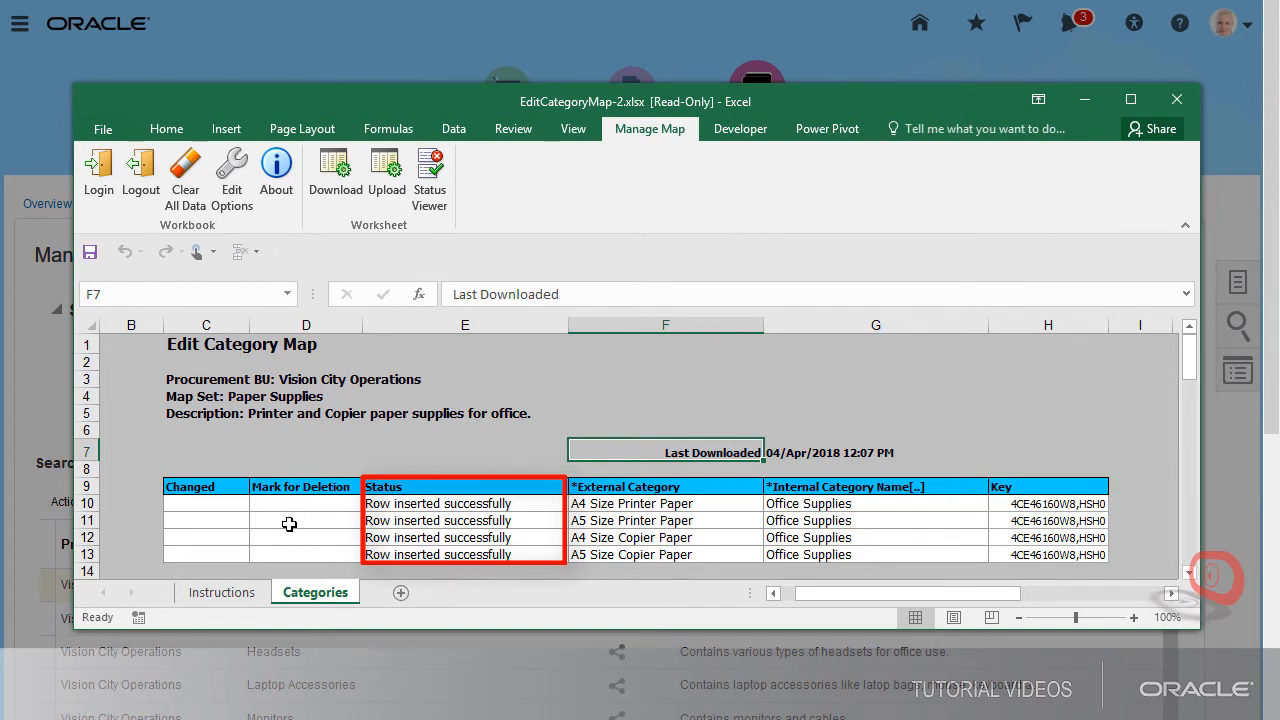
{"action": "left_click", "coordinate": [87, 554]}
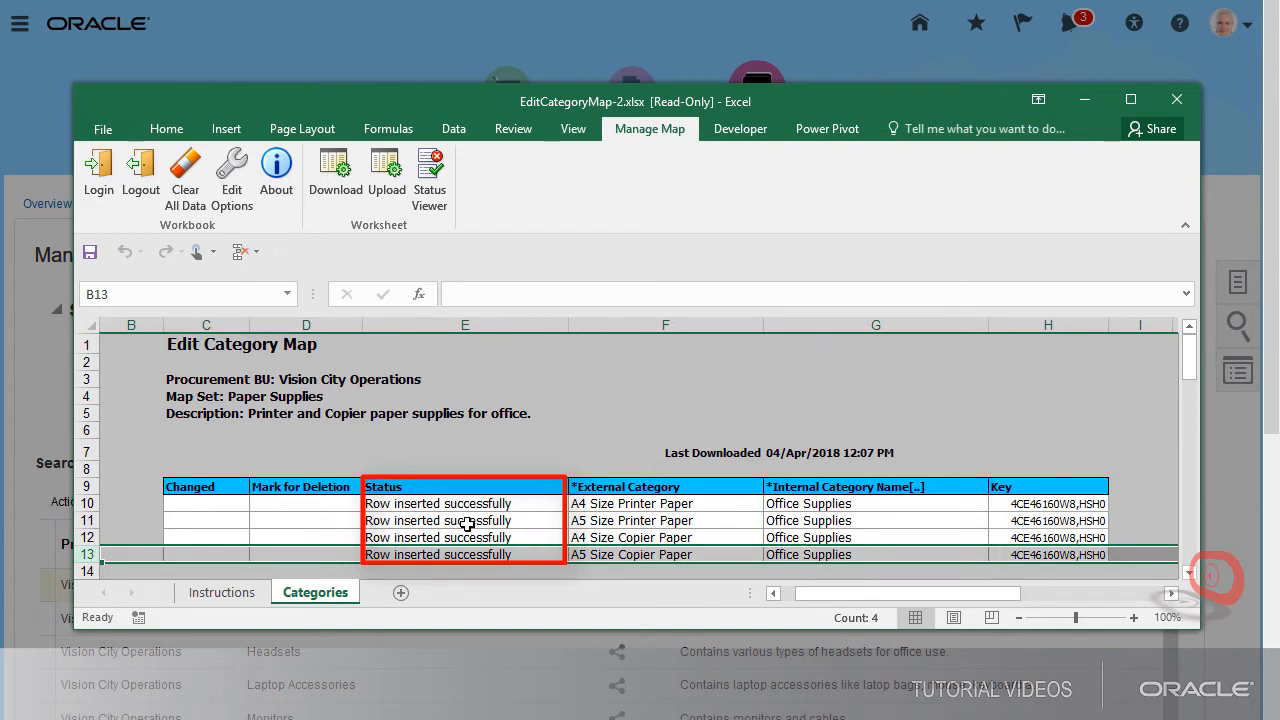
{"action": "left_click", "coordinate": [340, 208]}
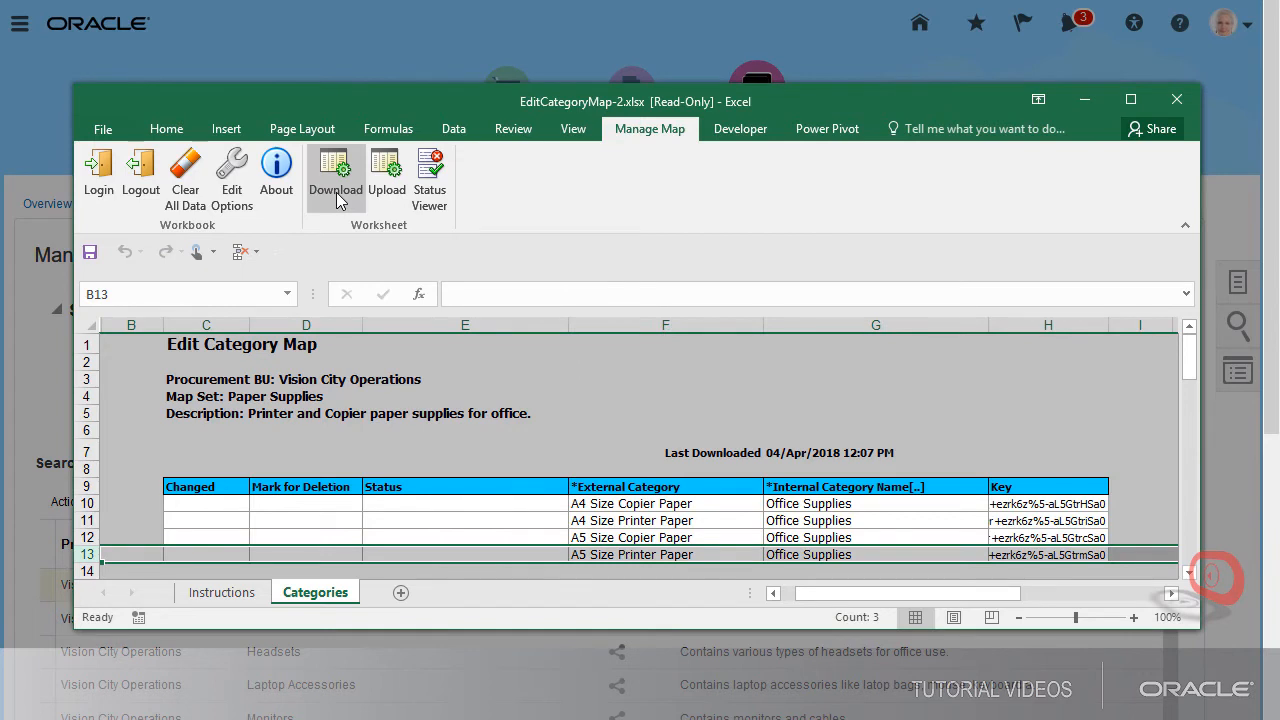
Mark the A5 Size Printer Paper row for deletion and upload the change.
{"action": "left_click", "coordinate": [317, 552]}
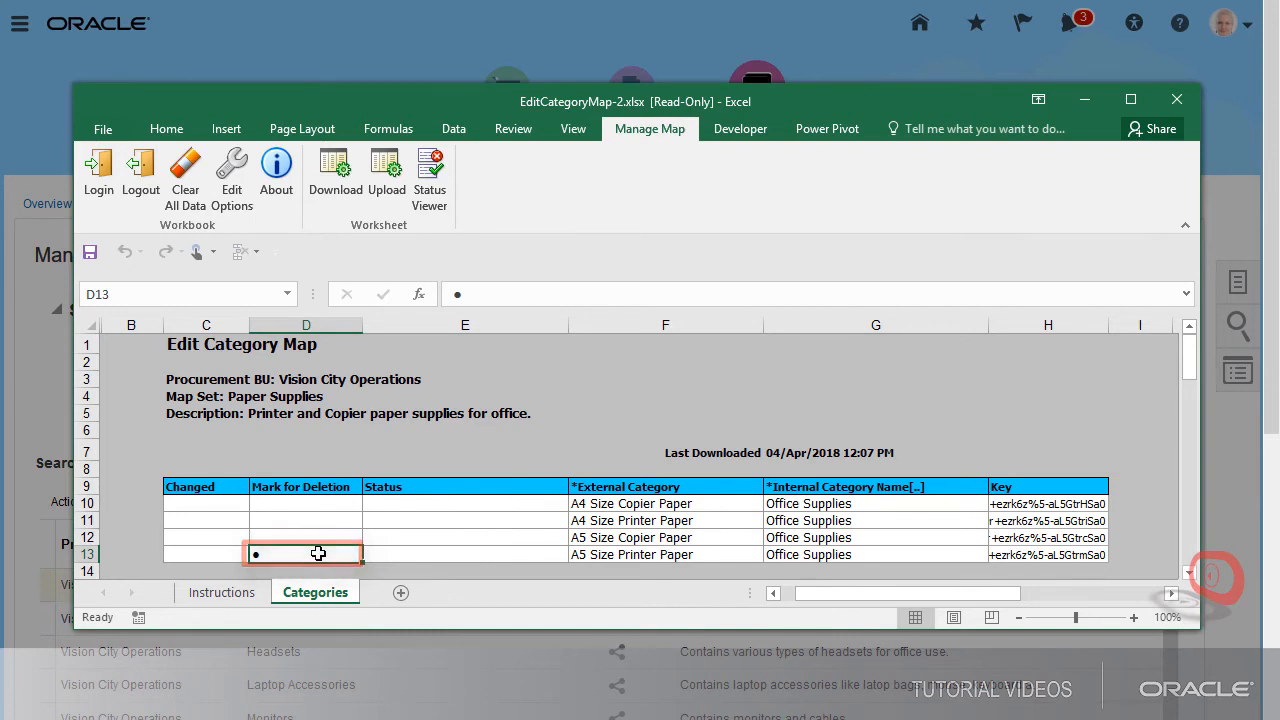
{"action": "left_click", "coordinate": [384, 197]}
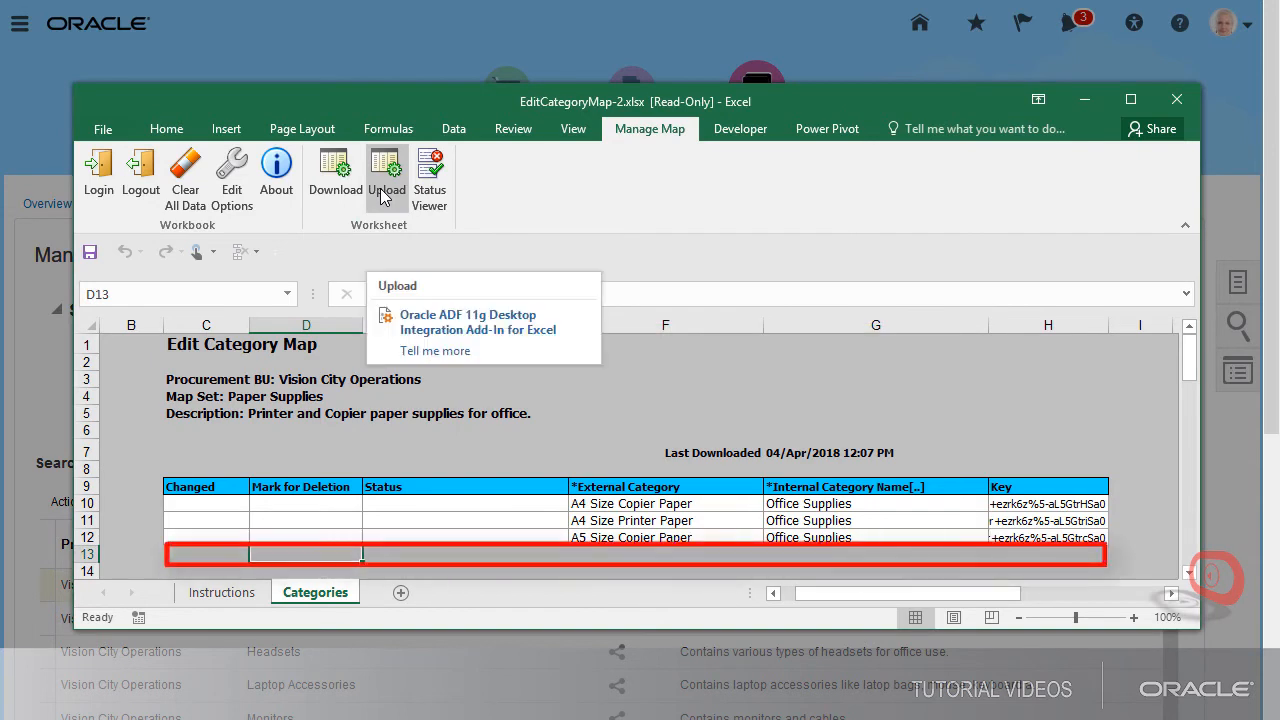
Close the EditCategoryMap-2.xlsx workbook without saving the changes.
{"action": "left_click", "coordinate": [1178, 96]}
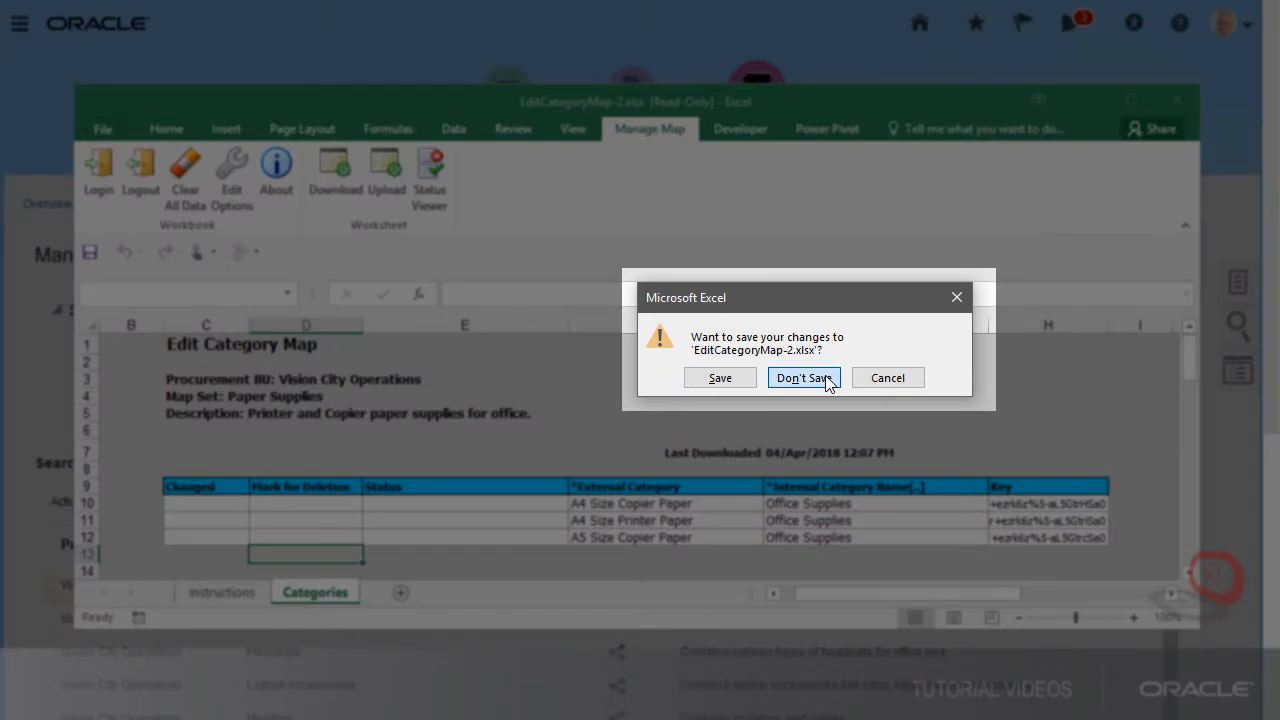
{"action": "left_click", "coordinate": [804, 378]}
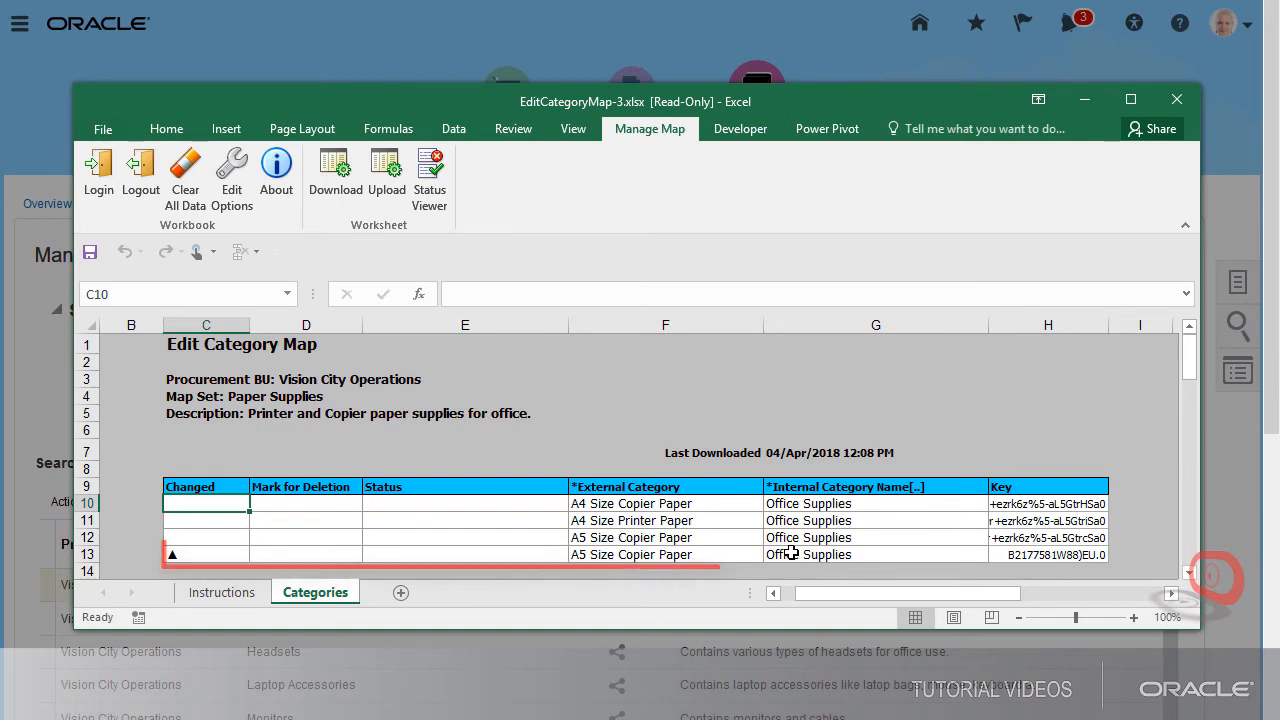
Try to upload the new A5 Size Copier Paper category in row 13 and close the Status Viewer.
{"action": "left_click", "coordinate": [386, 192]}
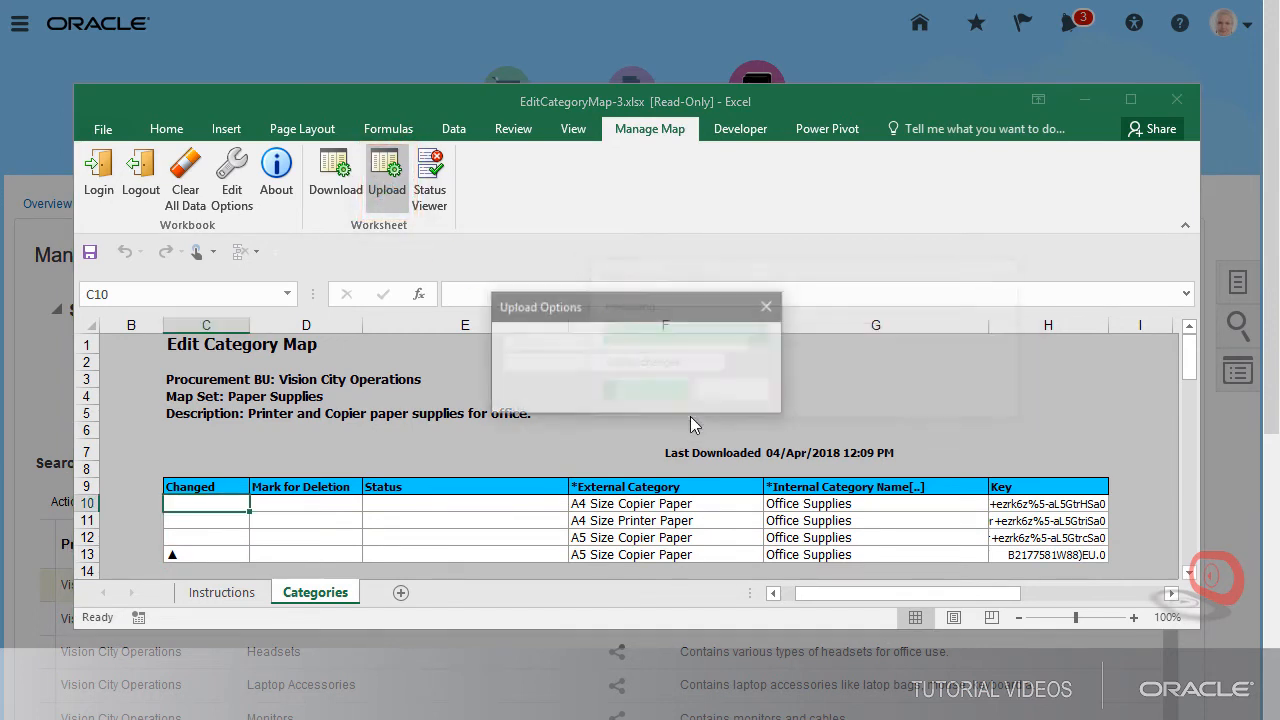
{"action": "left_click", "coordinate": [662, 392]}
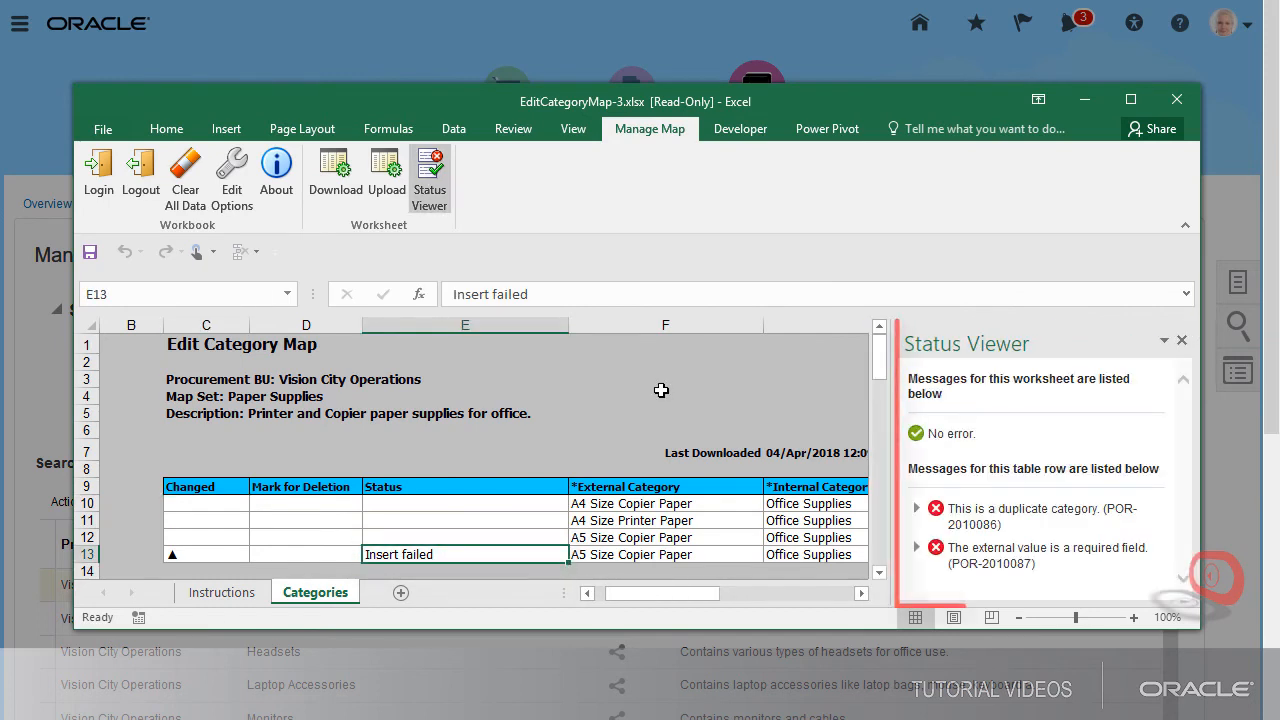
{"action": "left_click", "coordinate": [1182, 342]}
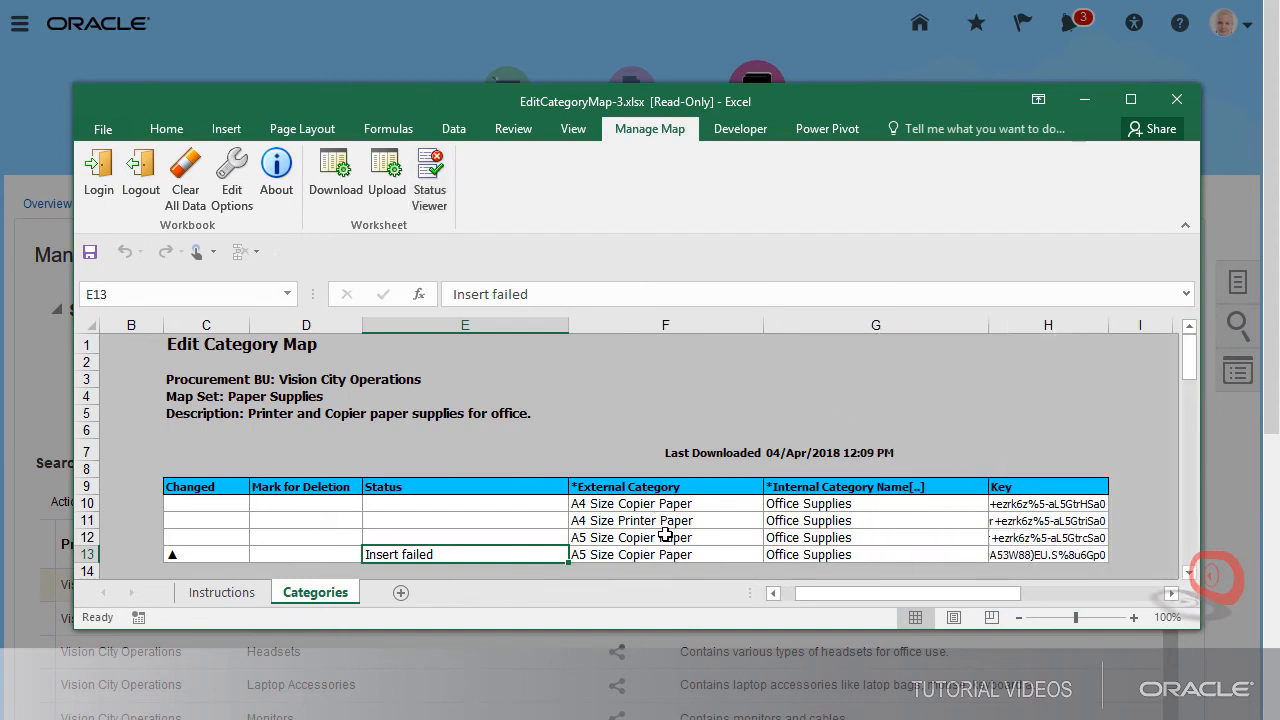
Change the external category in row 13 to A5 Size Printer Paper and upload the row with continue on failure enabled.
{"action": "double_click", "coordinate": [640, 555]}
{"action": "type", "text": "Printer"}
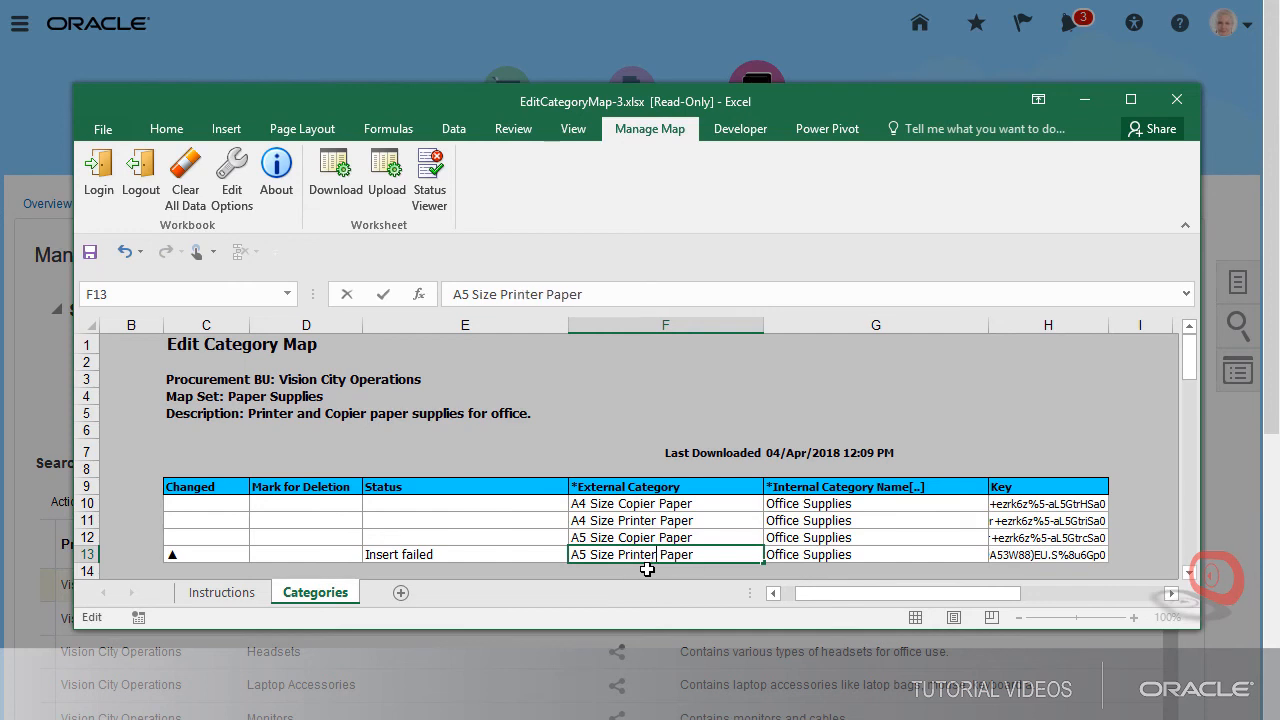
{"action": "left_click", "coordinate": [386, 175]}
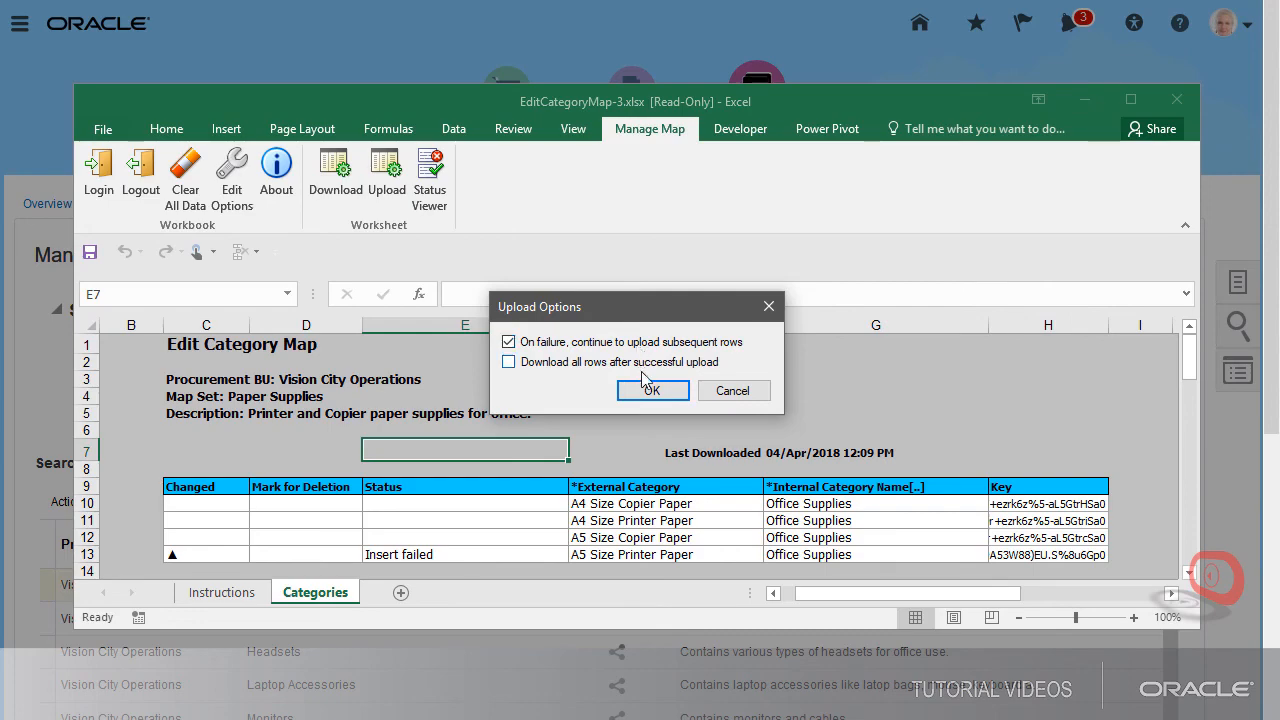
{"action": "left_click", "coordinate": [651, 391]}
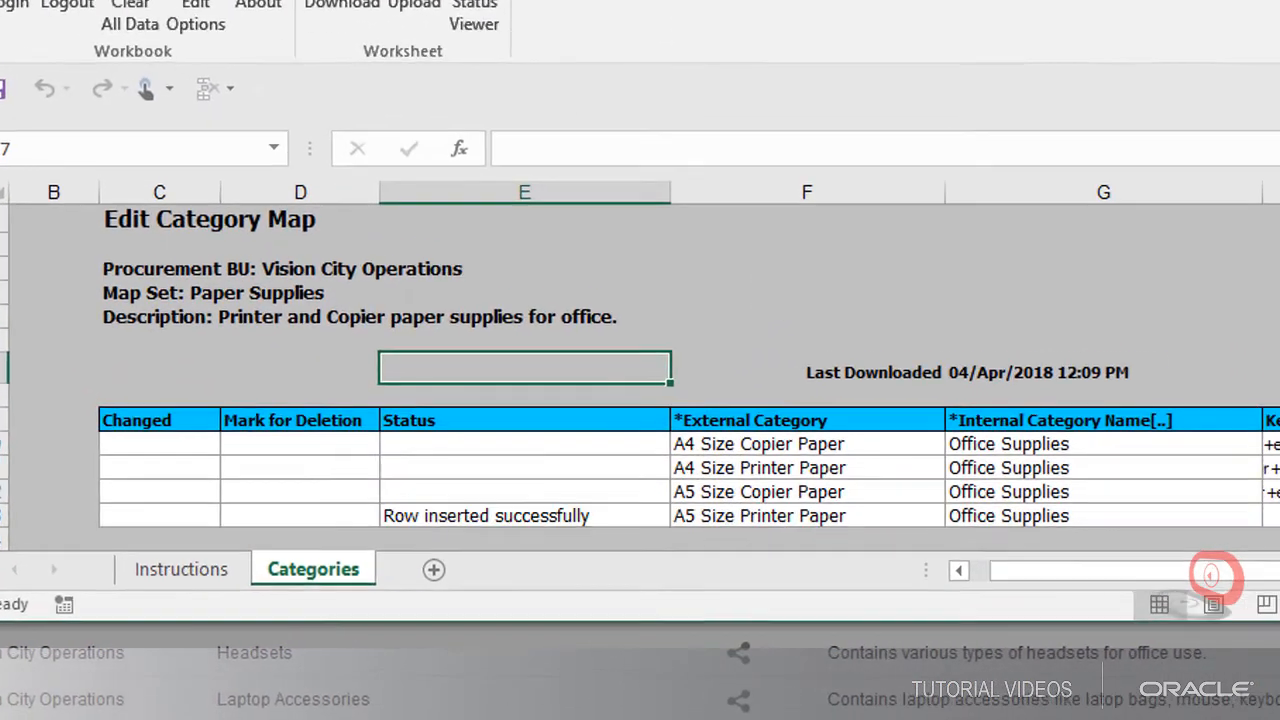